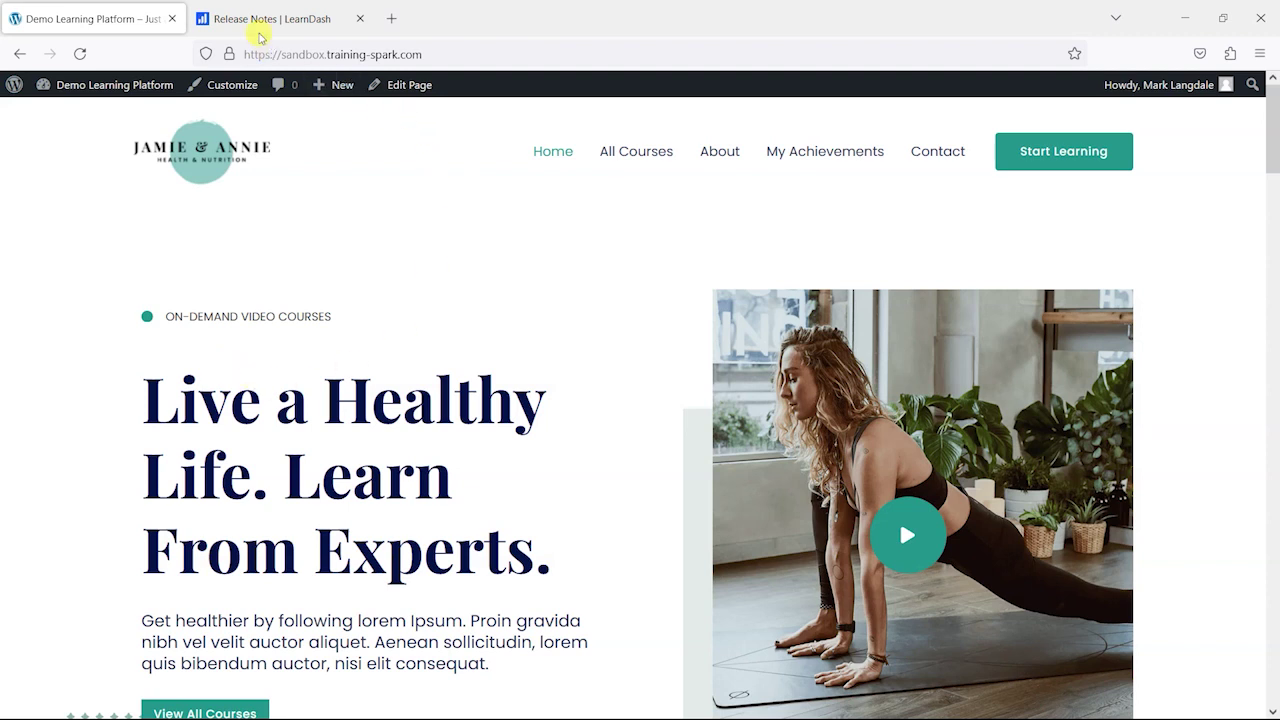
Step: Scroll the LearnDash release notes to the Feature: 4.9.0 entry about the new course dashboard
left_click(258, 18)
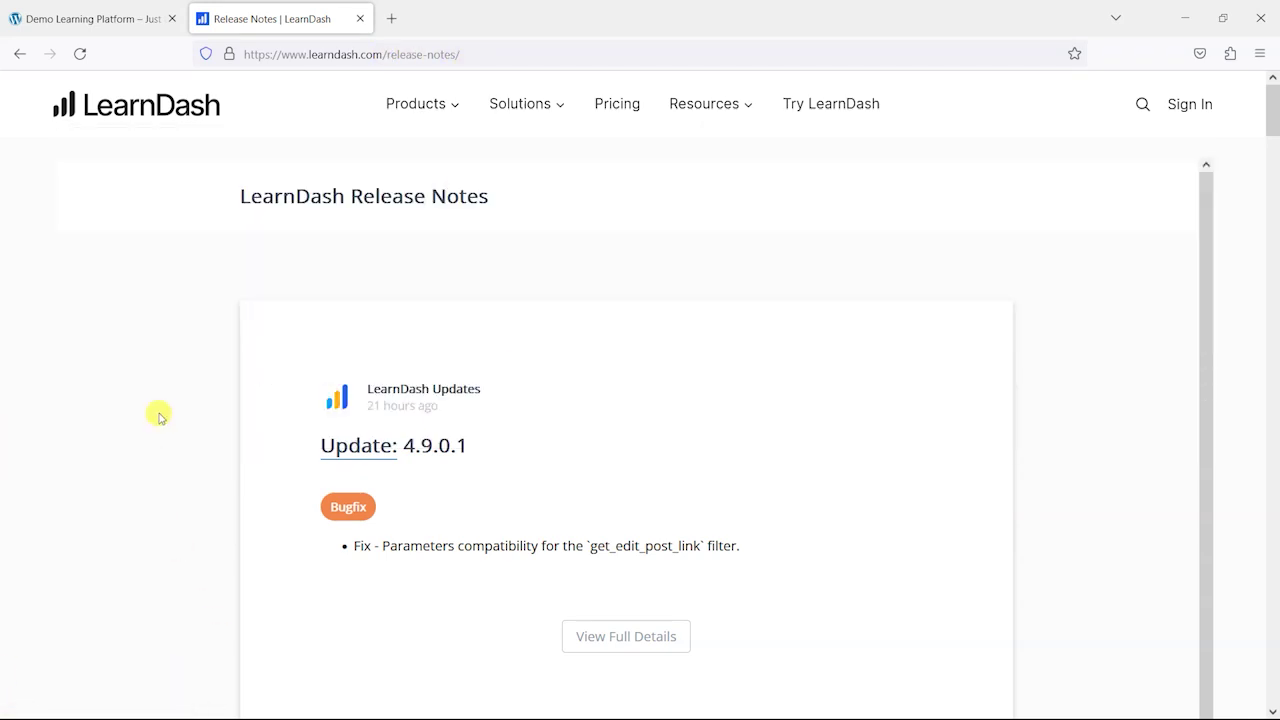
scroll(160, 416, "down", 6)
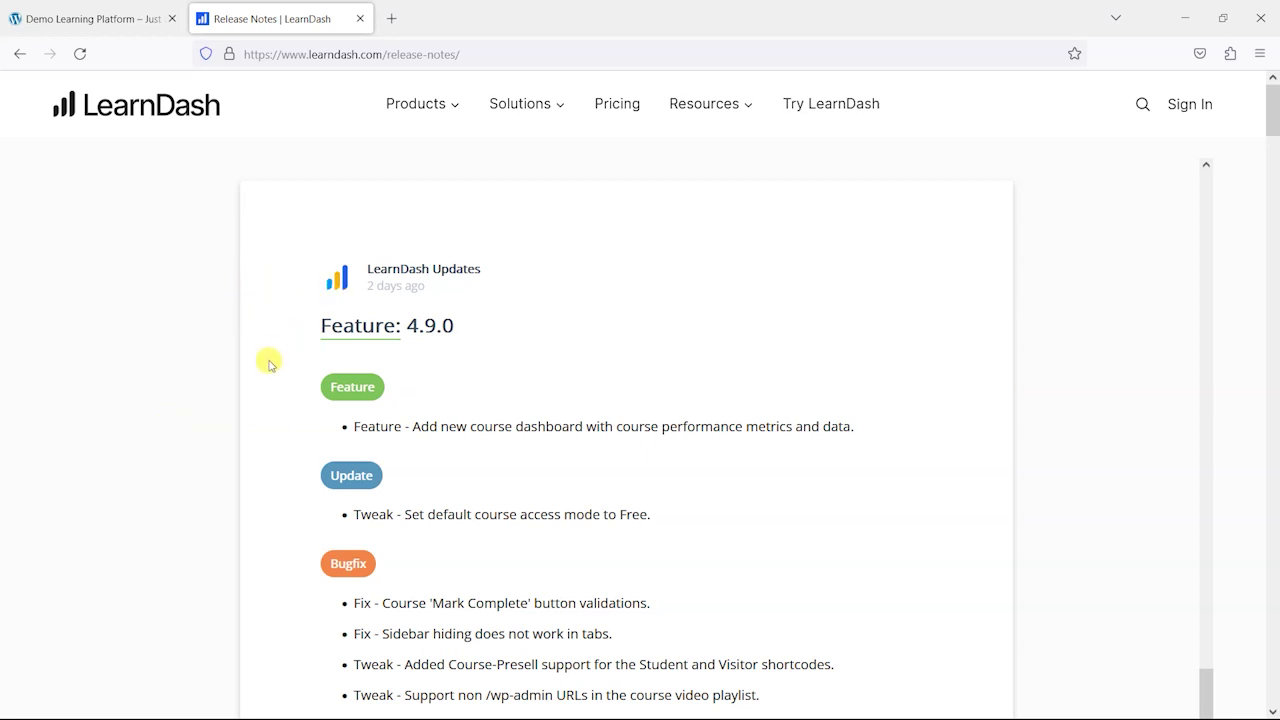
scroll(268, 374, "down", 2)
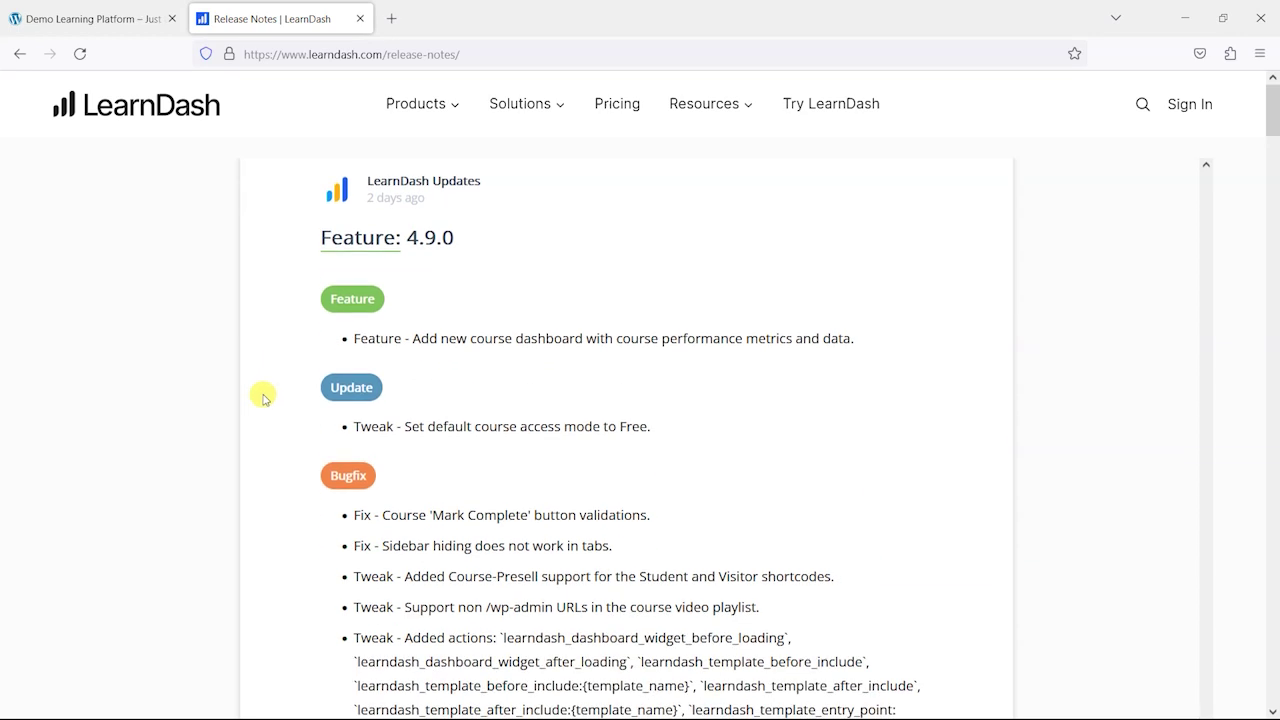
scroll(254, 405, "up", 2)
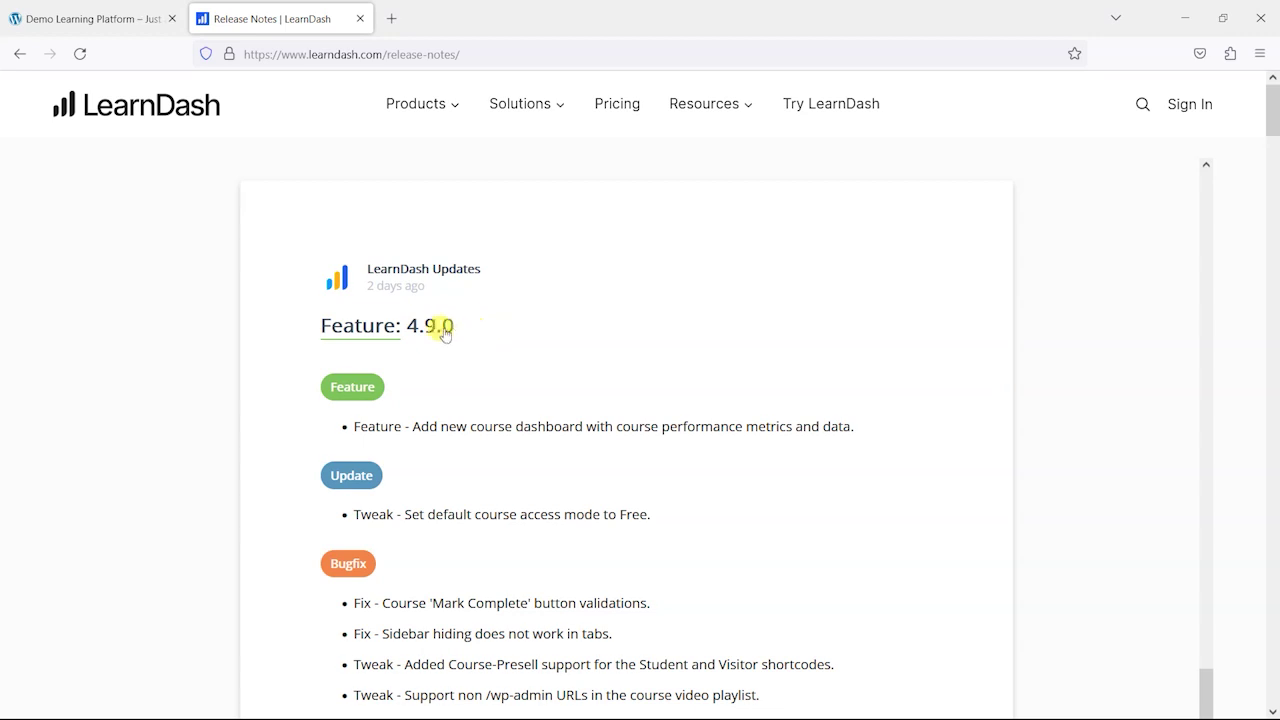
scroll(549, 389, "down", 2)
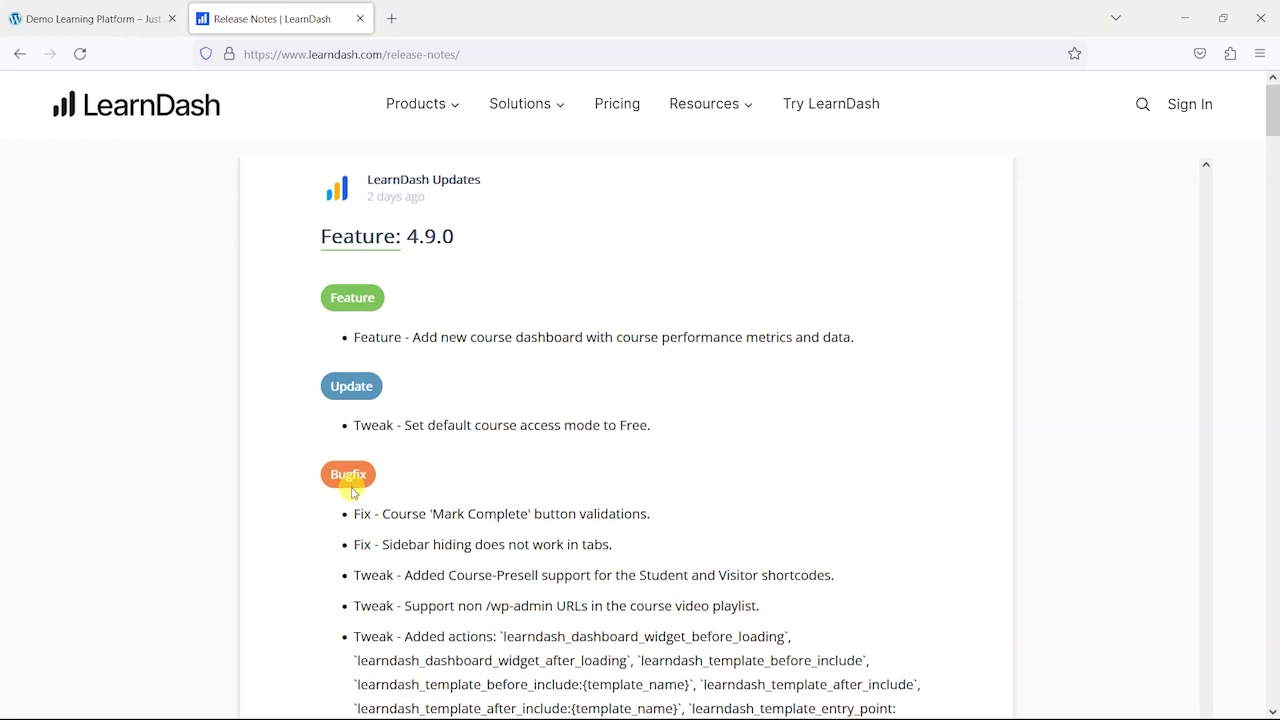
scroll(466, 440, "down", 4)
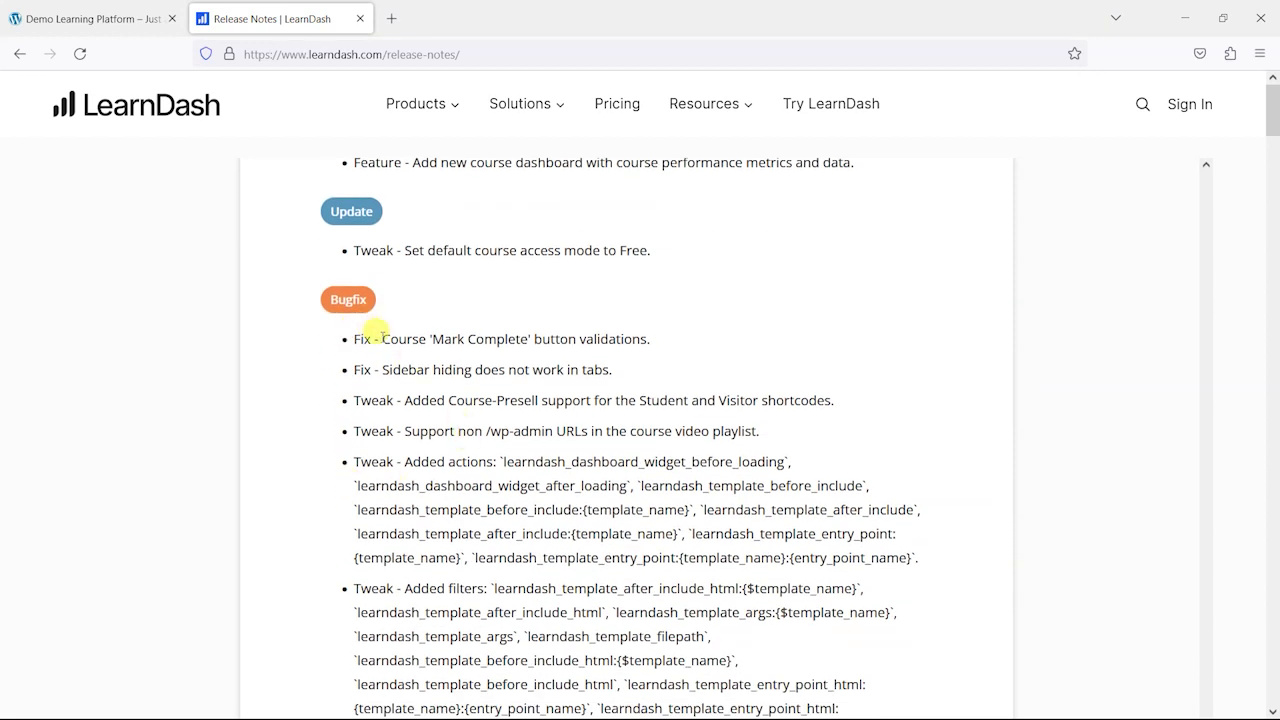
scroll(416, 555, "up", 2)
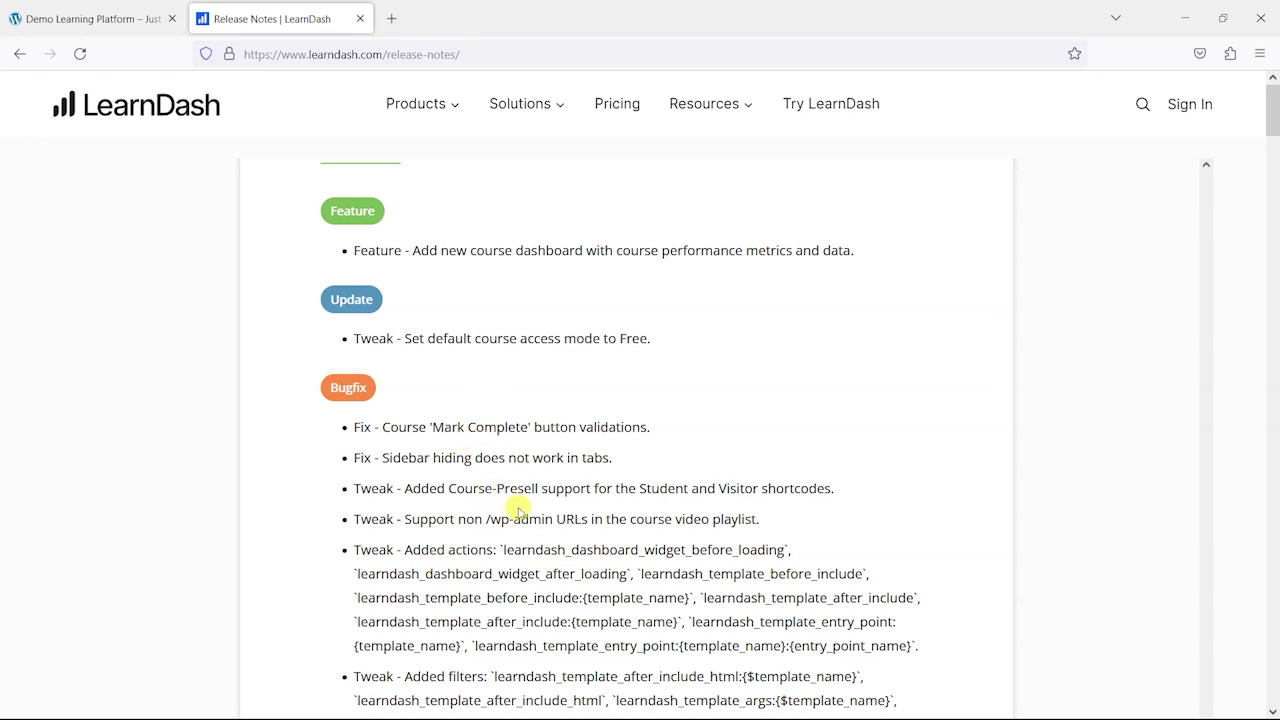
scroll(523, 536, "down", 1)
scroll(523, 536, "down", 2)
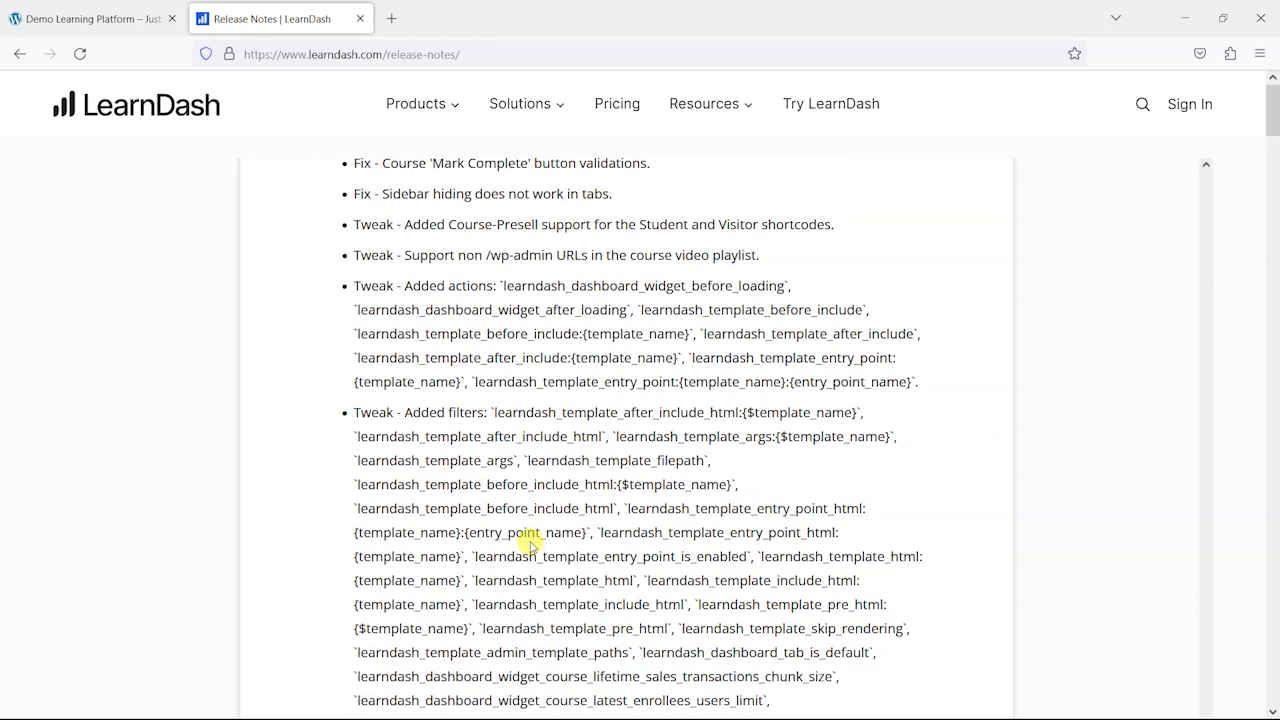
scroll(530, 545, "up", 2)
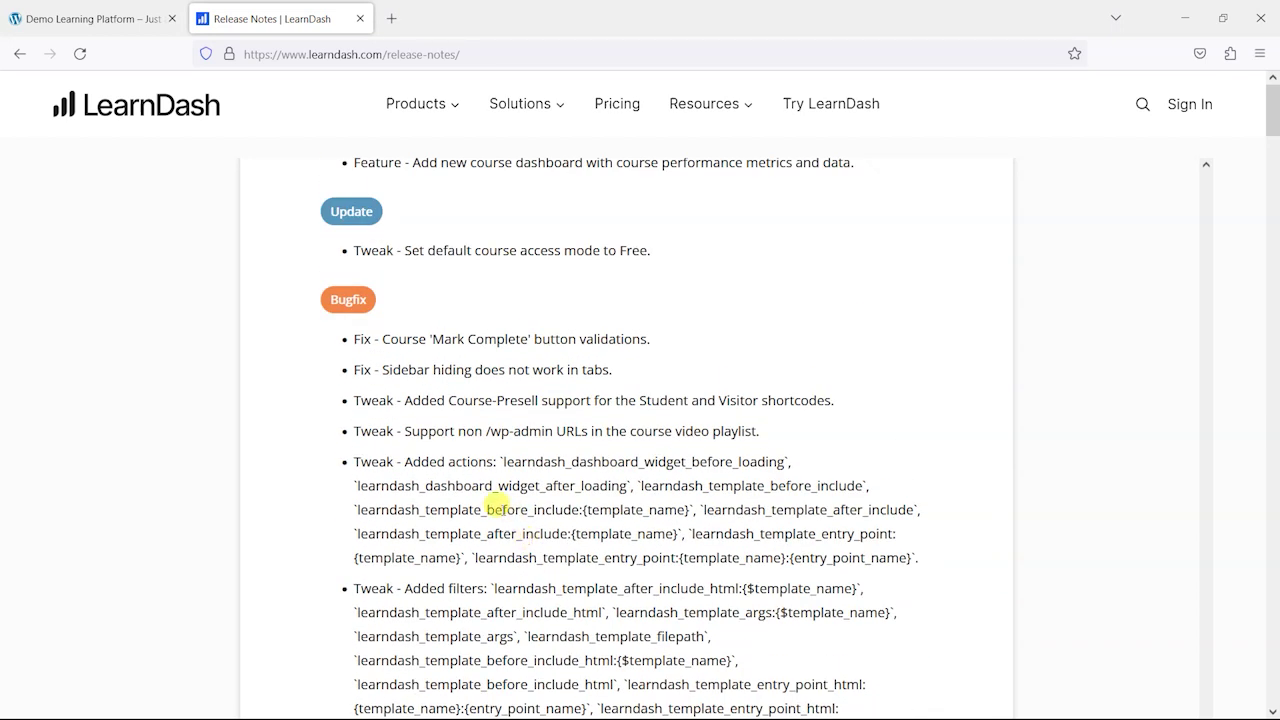
scroll(491, 500, "up", 2)
scroll(384, 600, "down", 3)
scroll(385, 632, "down", 3)
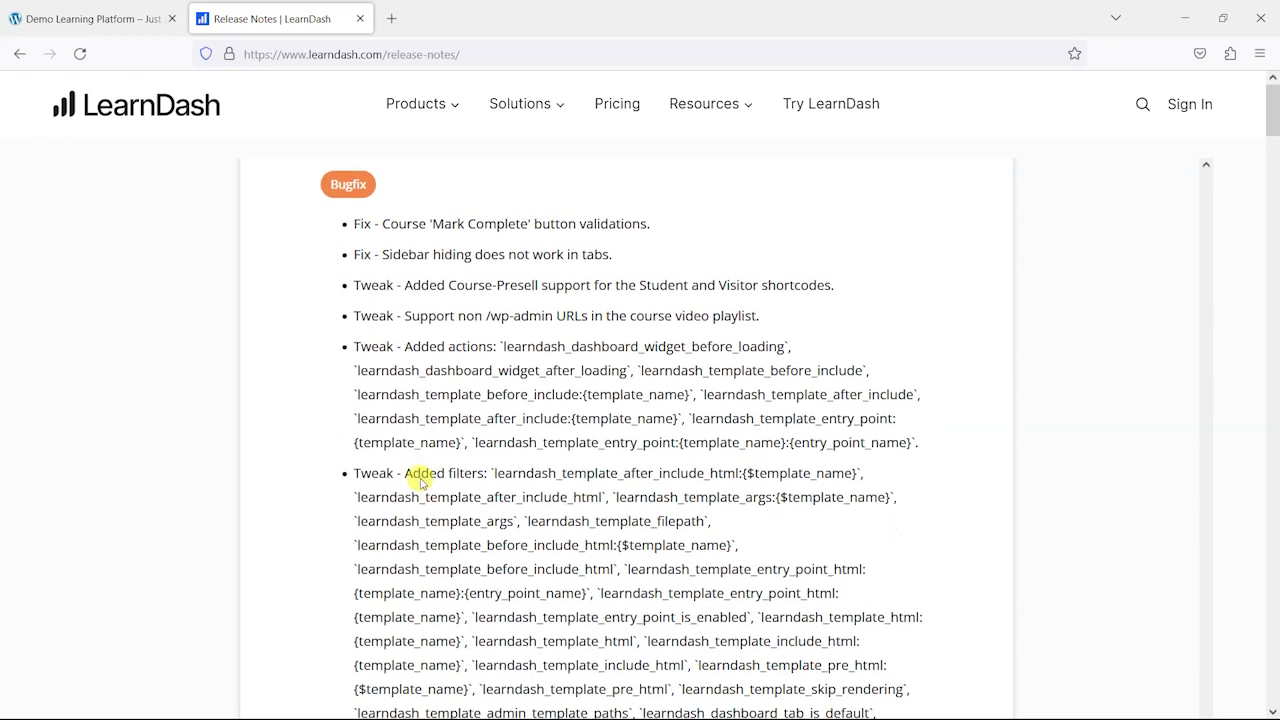
scroll(434, 508, "up", 7)
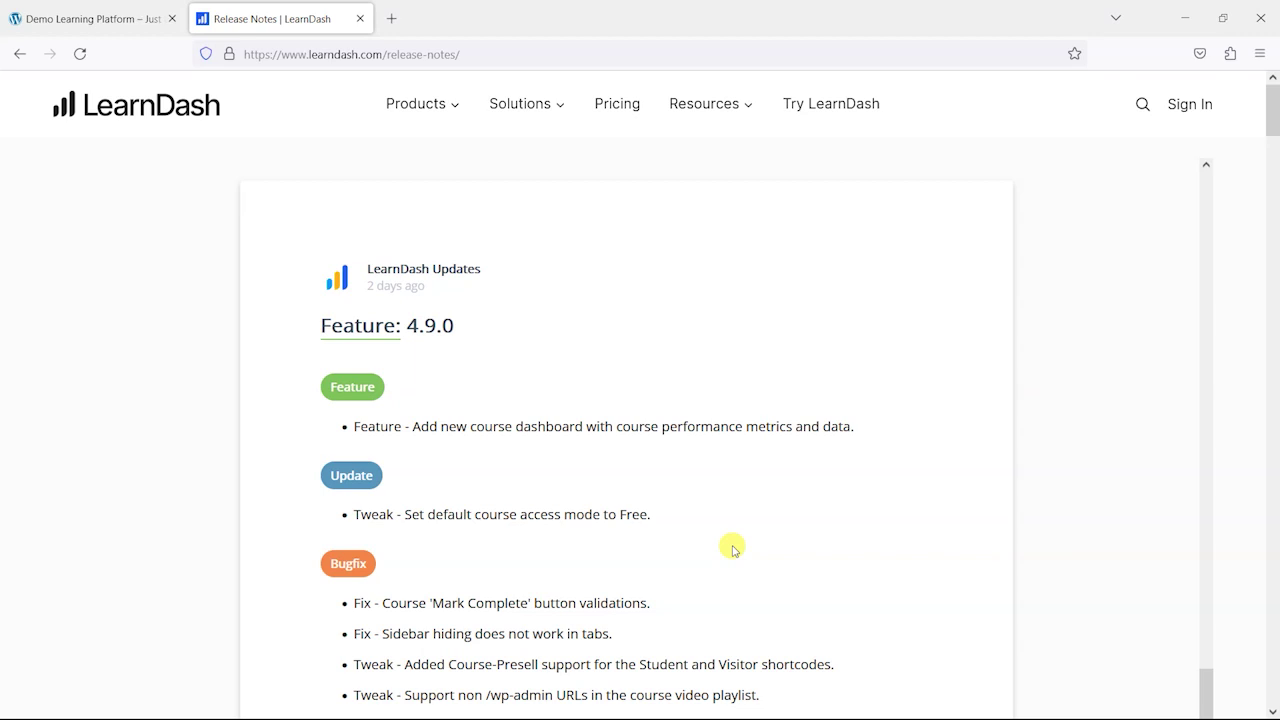
left_click(60, 16)
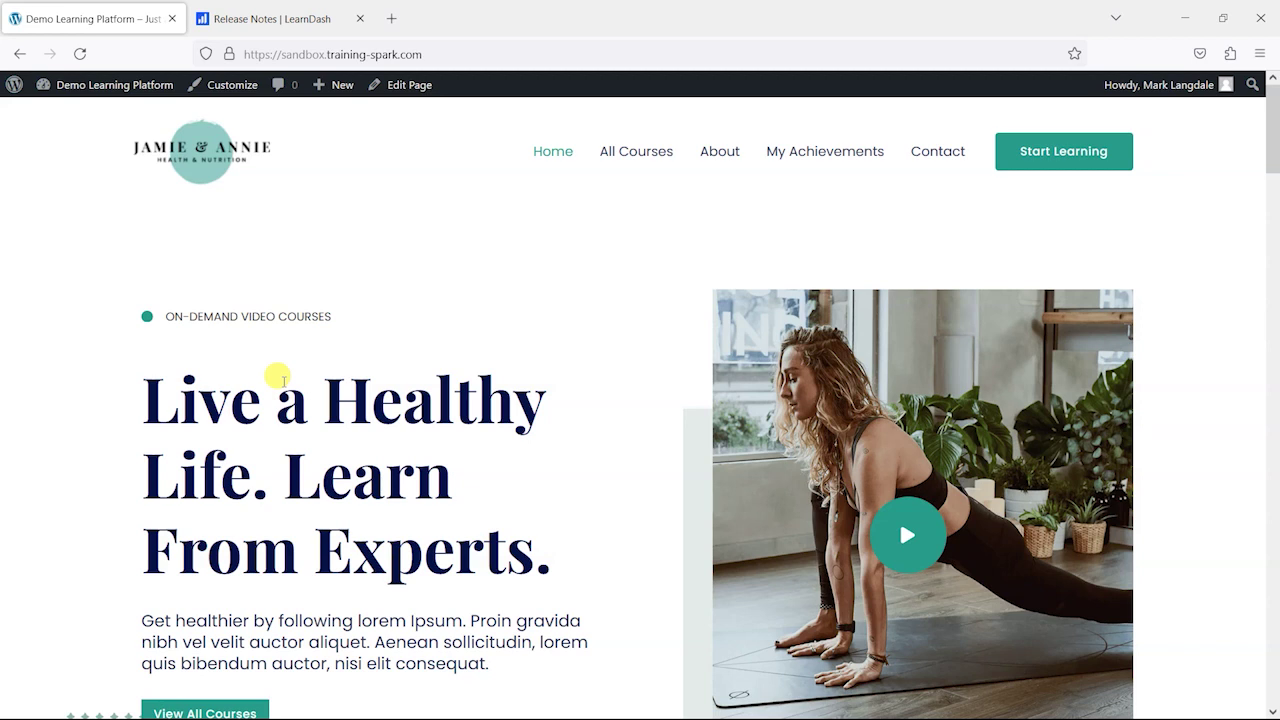
Step: Go to the Demo Learning Platform admin Dashboard, then the LearnDash LMS > Courses list
mouse_move(95, 88)
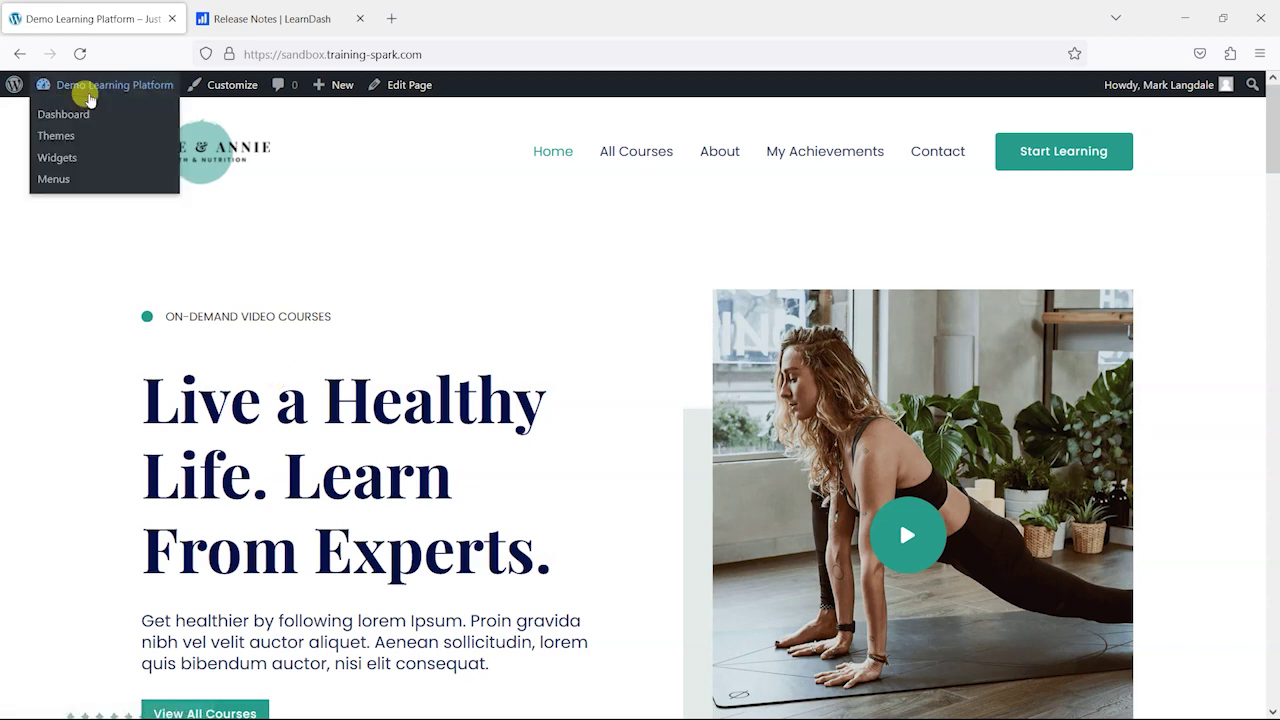
left_click(84, 114)
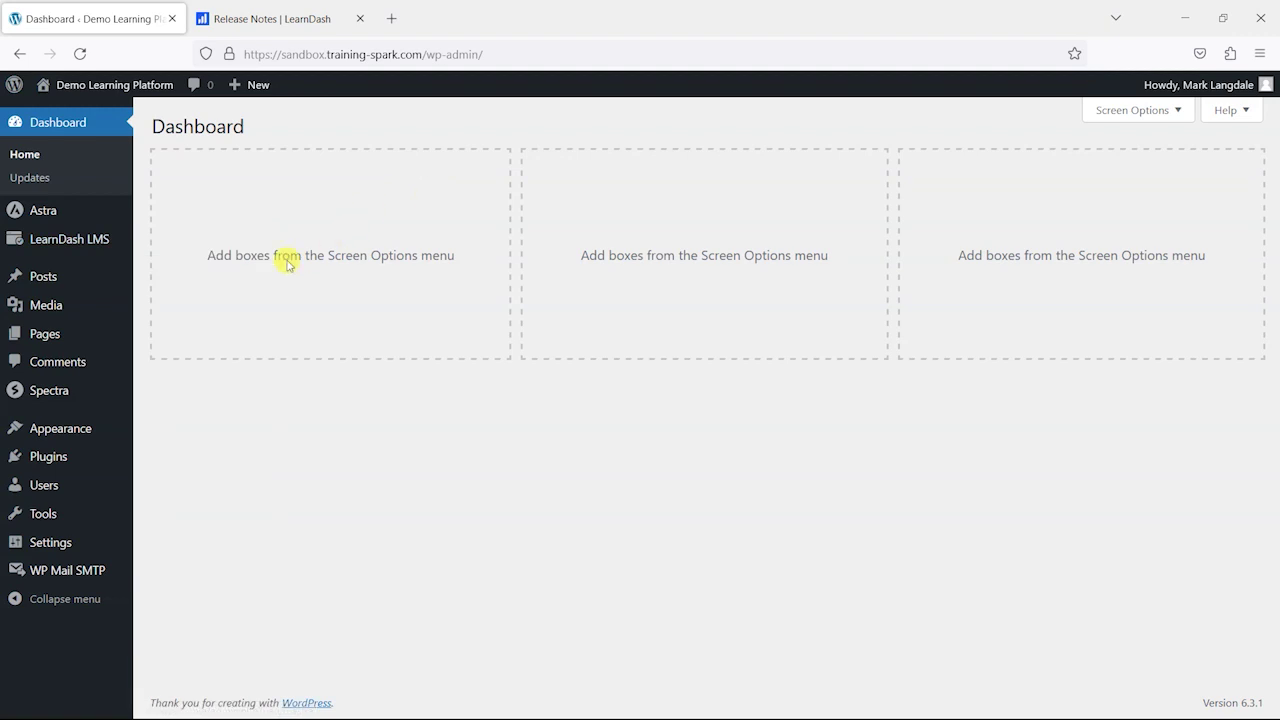
mouse_move(52, 244)
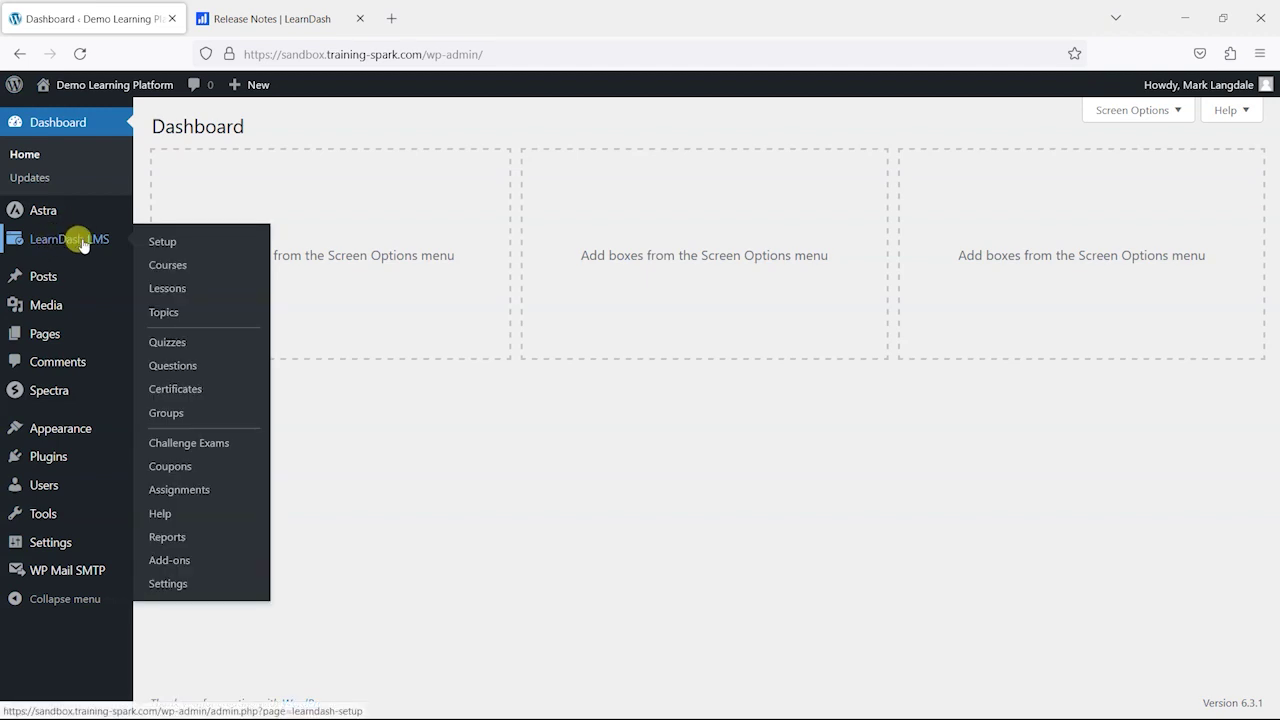
left_click(168, 270)
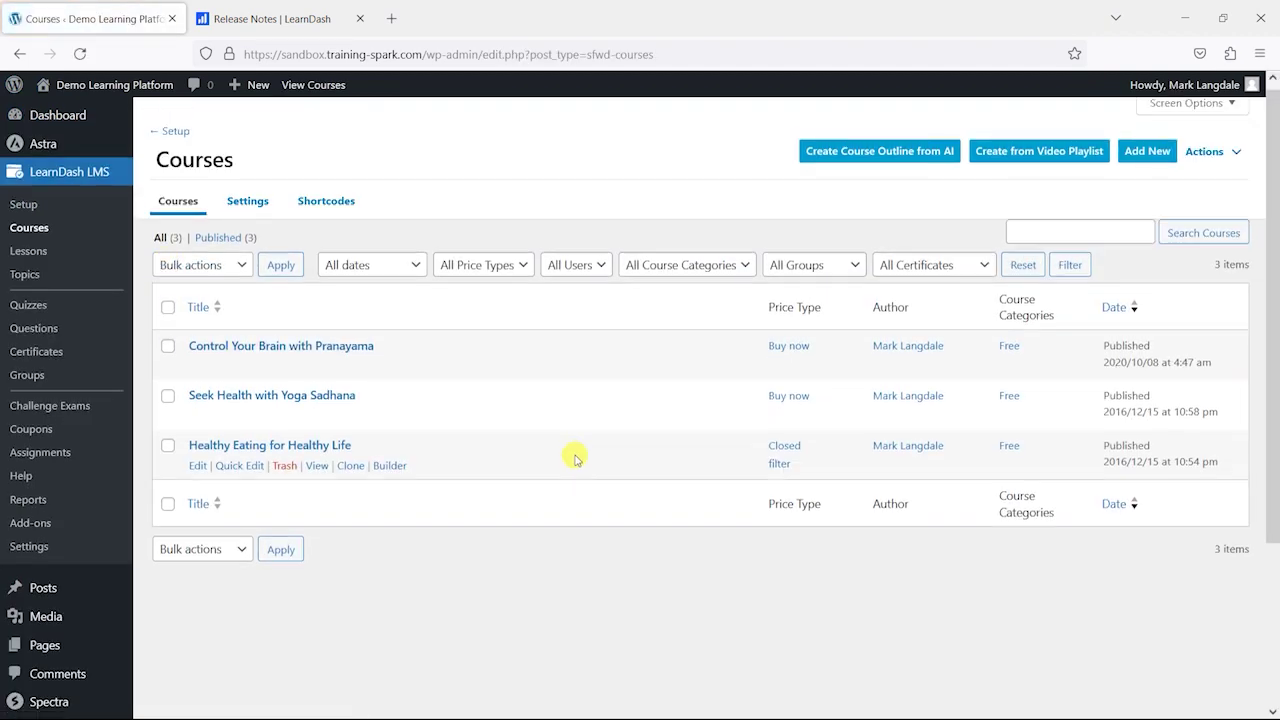
scroll(275, 281, "down", 2)
Step: Open Healthy Eating for Healthy Life's Dashboard tab: 4 students, 2 lessons, 1 quiz, 25% completed
left_click(266, 278)
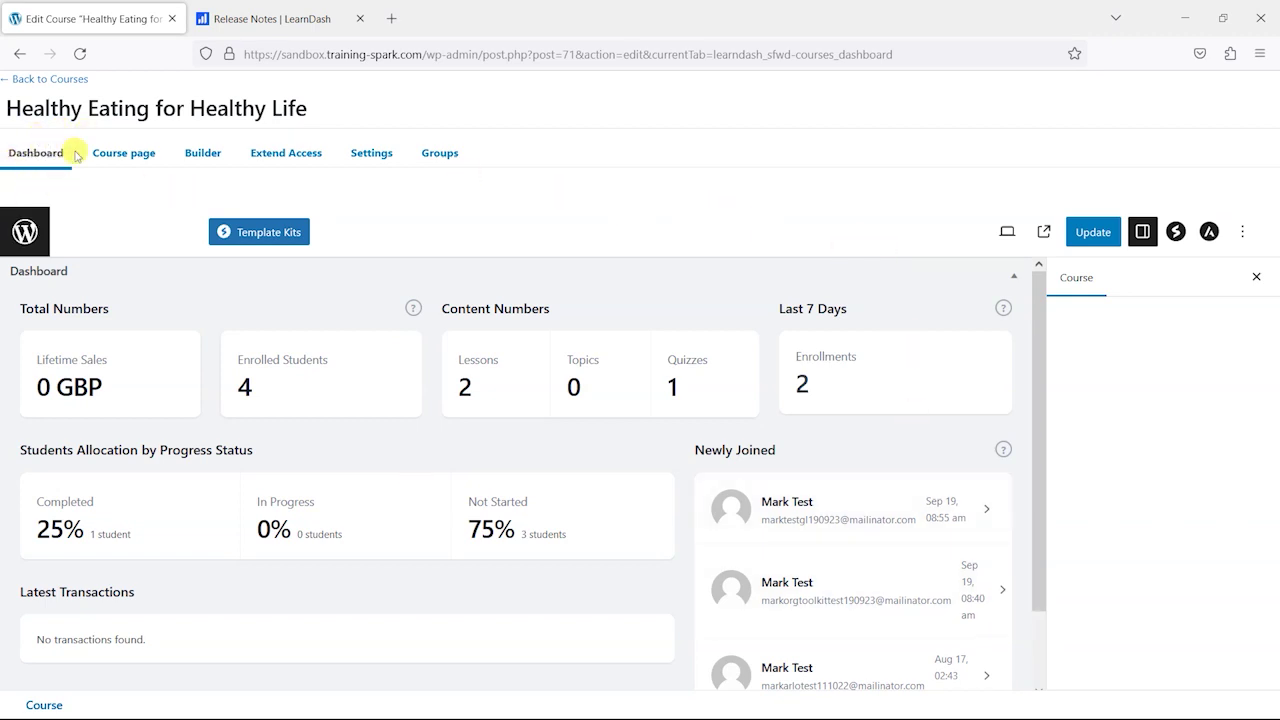
left_click(128, 158)
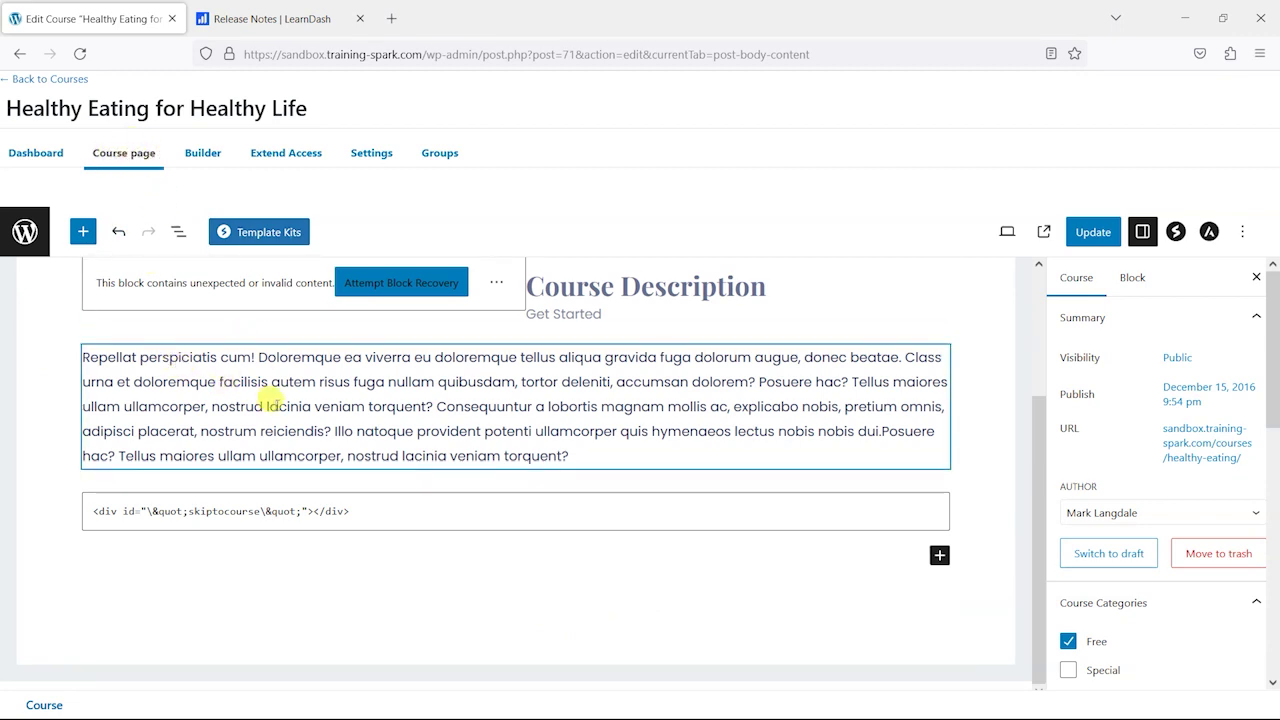
scroll(288, 482, "up", 2)
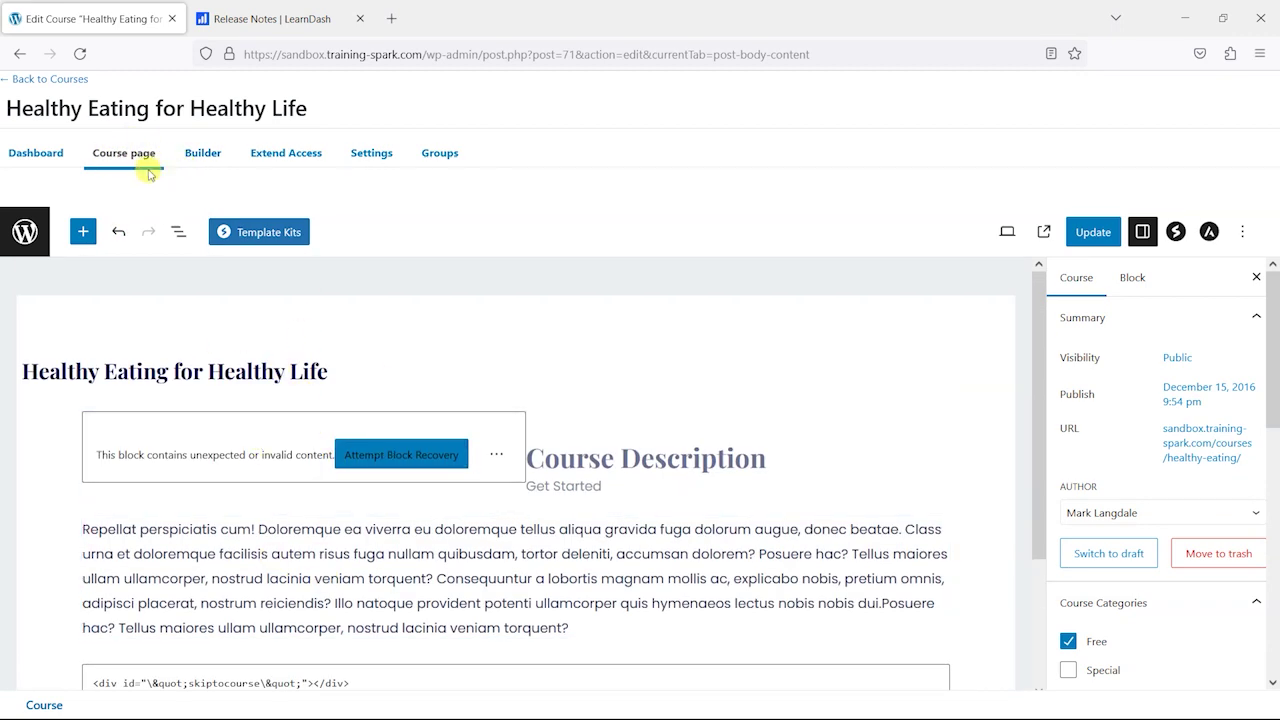
left_click(42, 155)
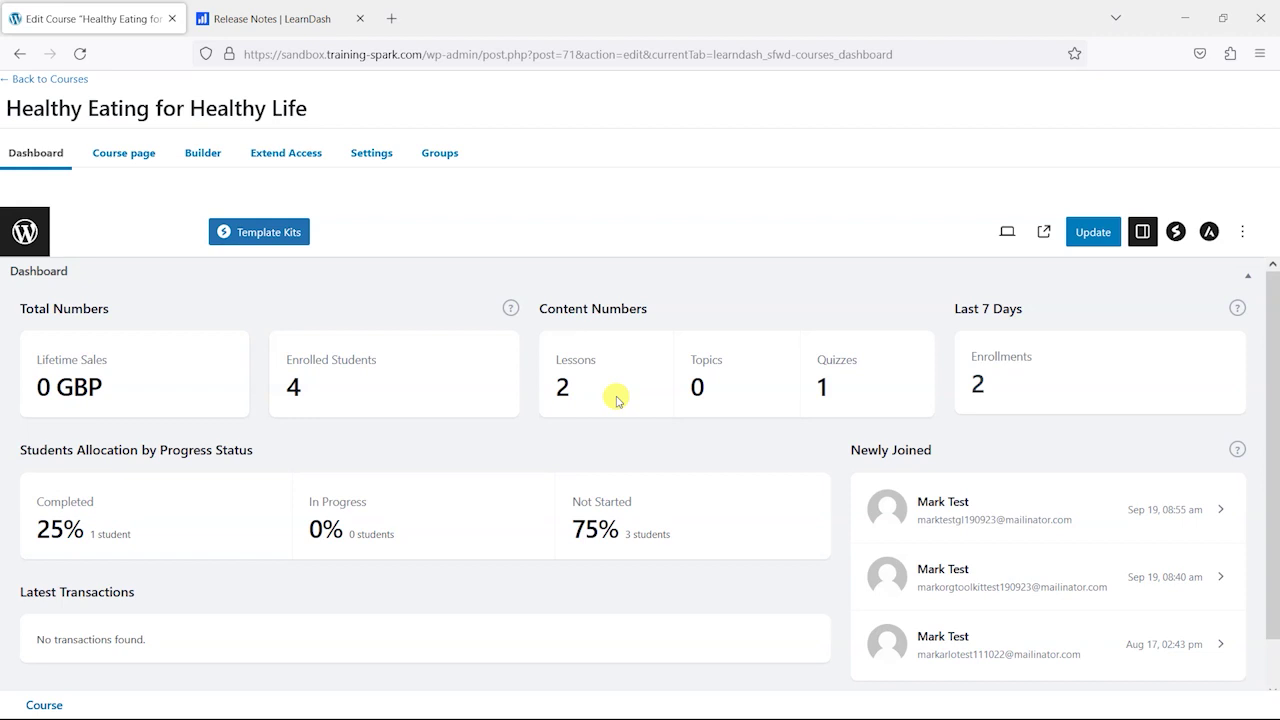
scroll(657, 486, "down", 1)
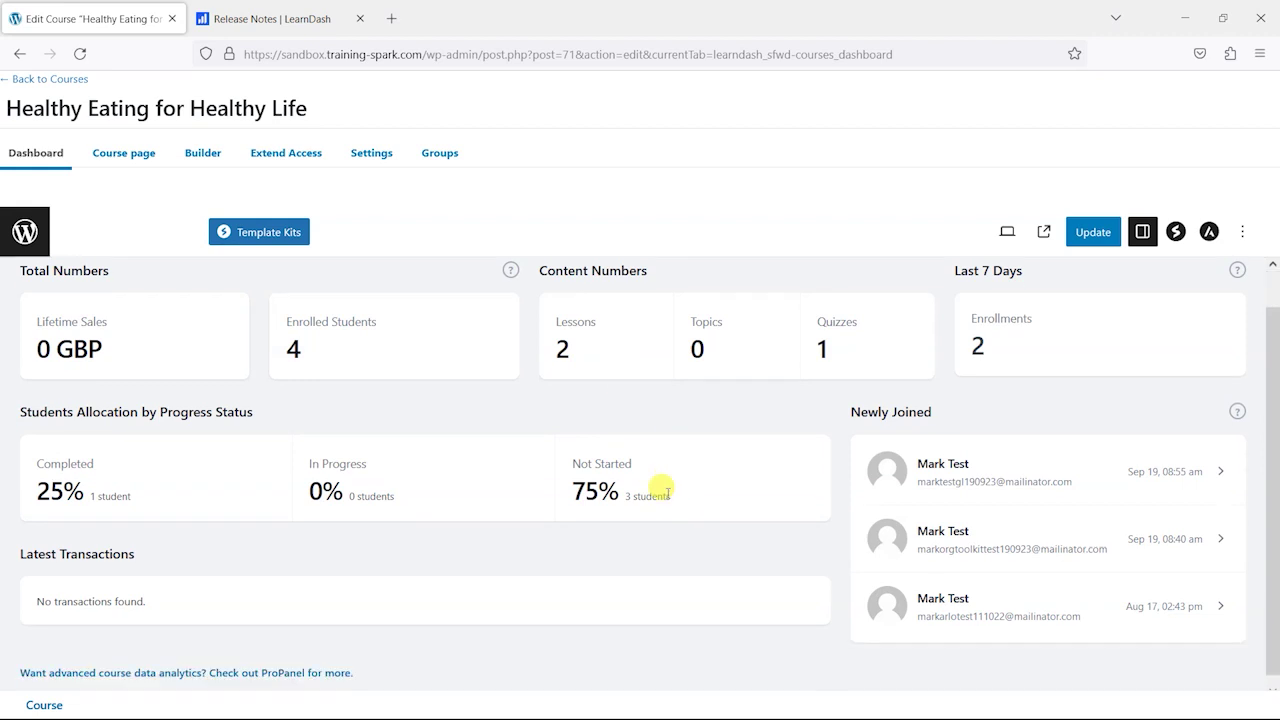
scroll(657, 488, "up", 1)
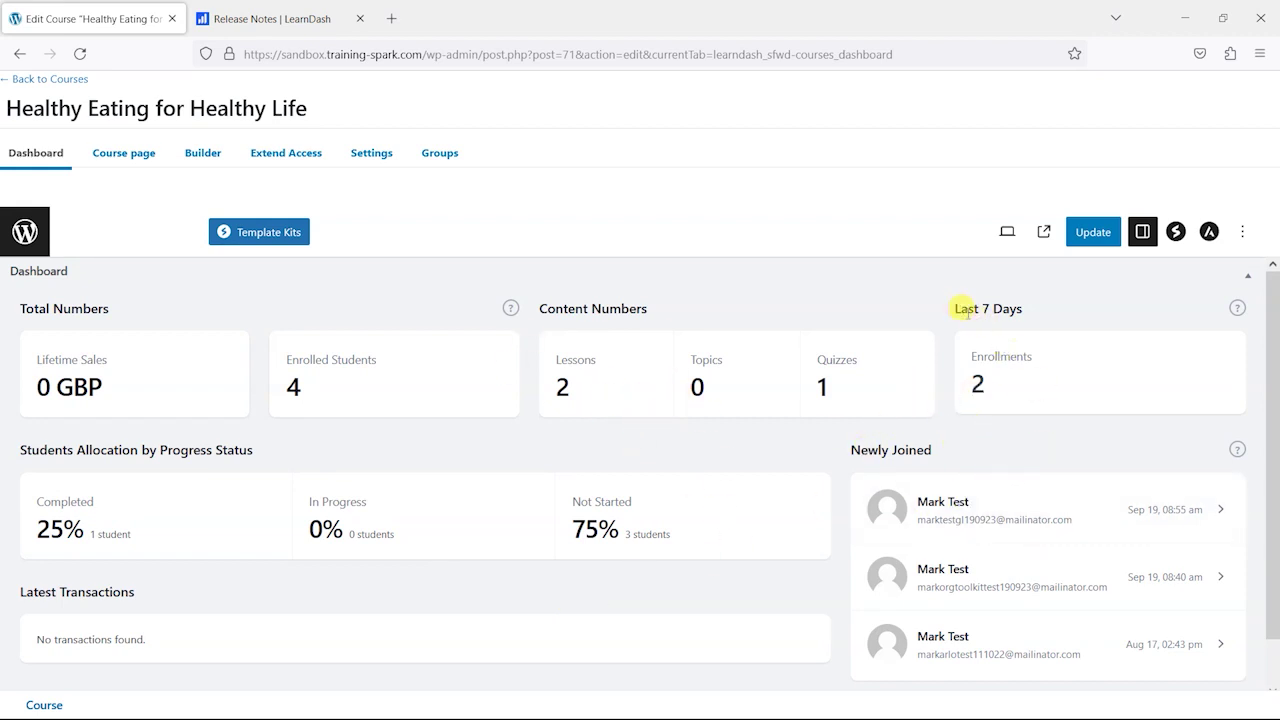
left_click_drag(947, 304, 1049, 357)
left_click(1047, 372)
scroll(900, 415, "down", 1)
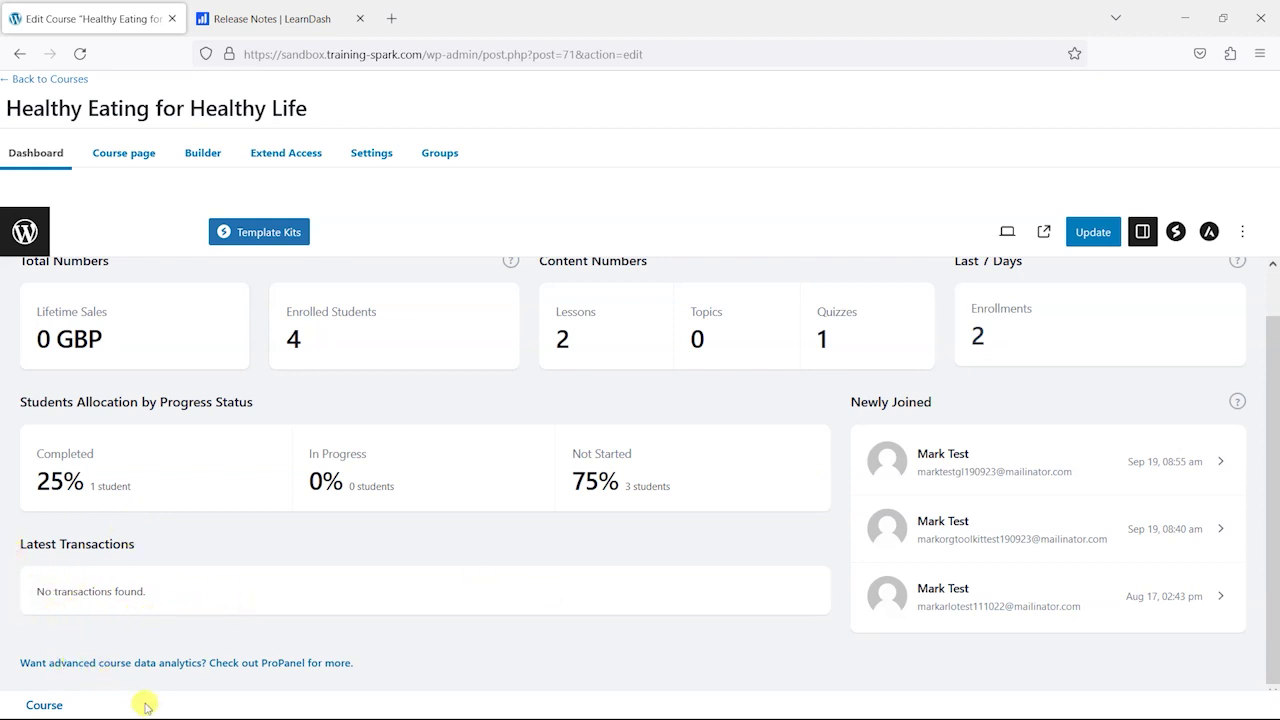
scroll(366, 668, "up", 1)
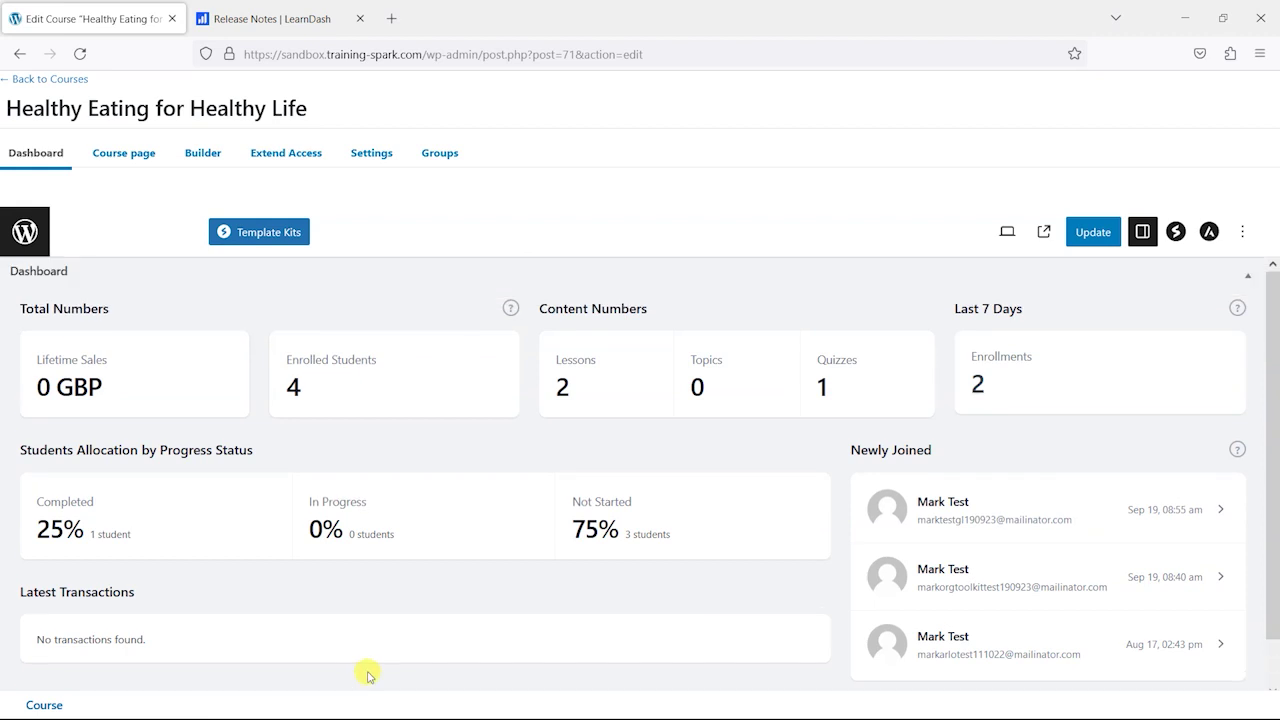
scroll(900, 560, "down", 1)
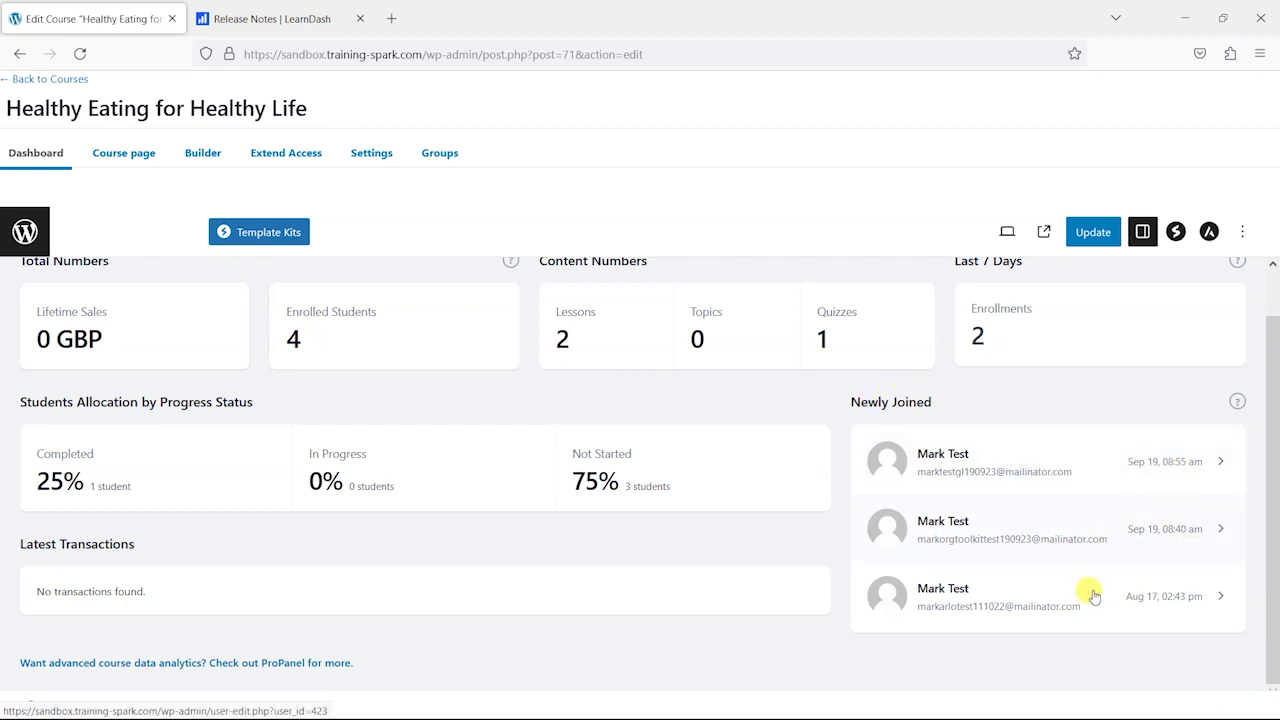
left_click(1178, 468)
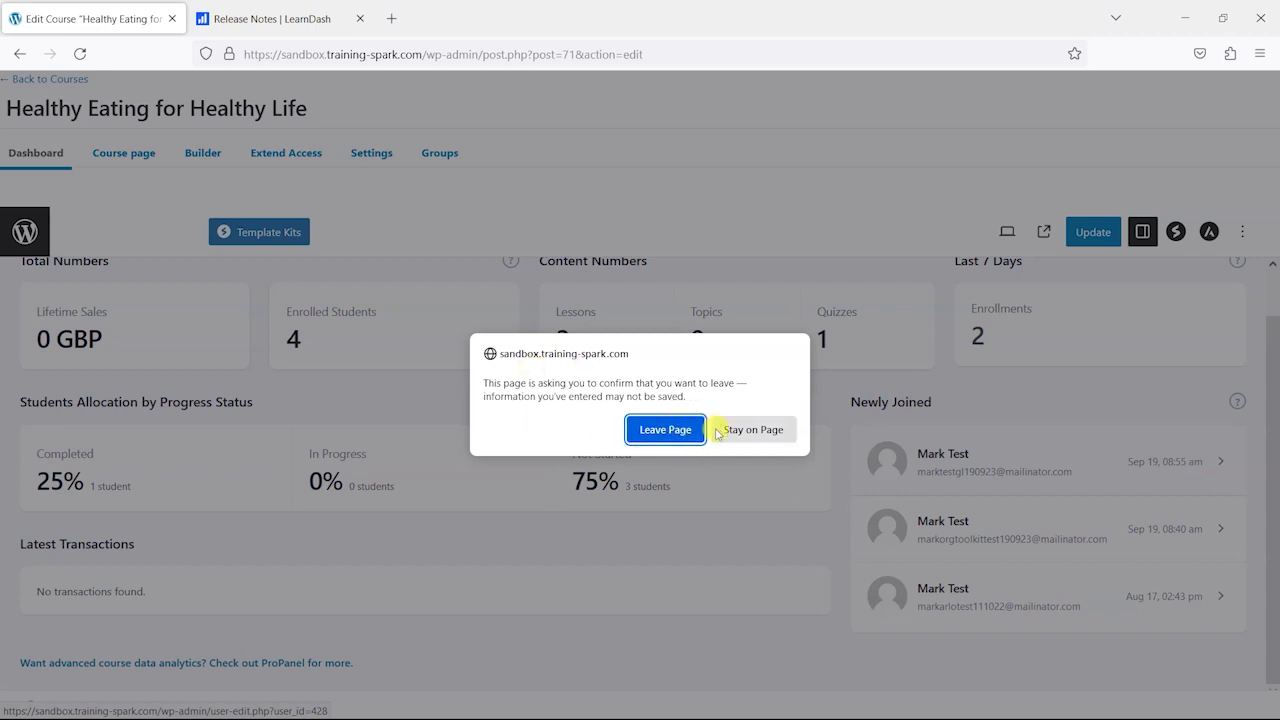
left_click(686, 433)
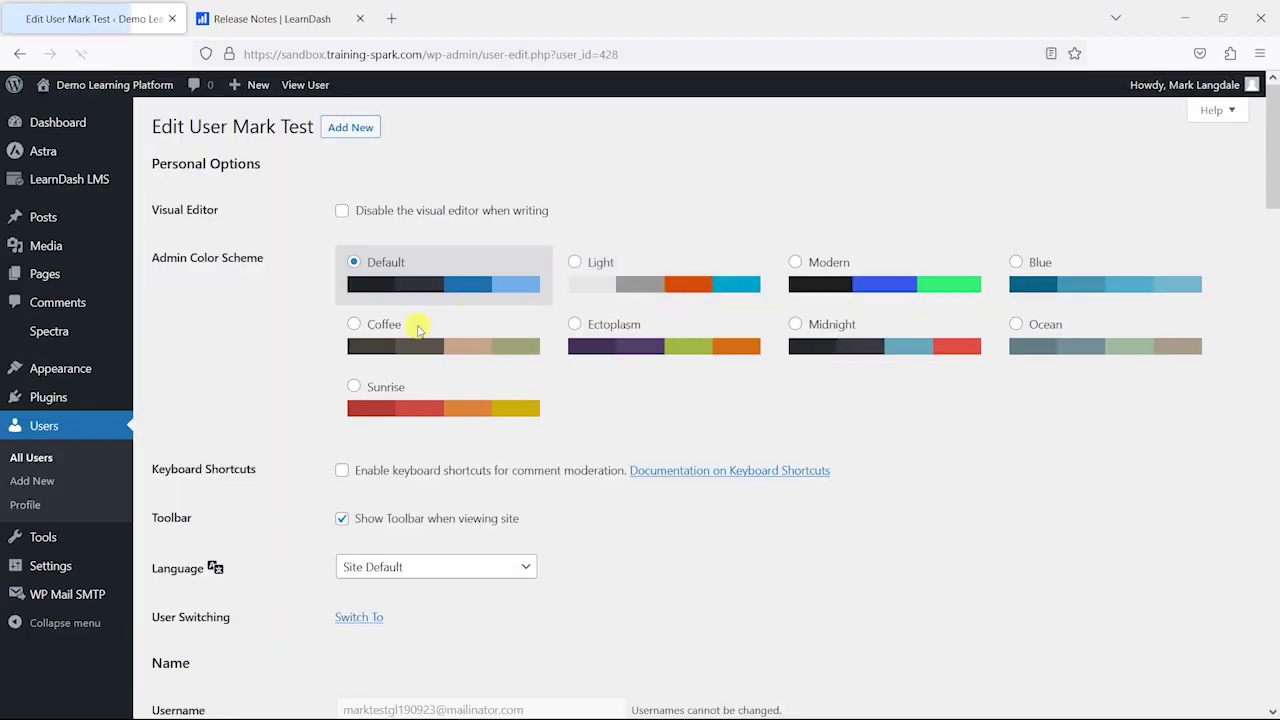
left_click(19, 54)
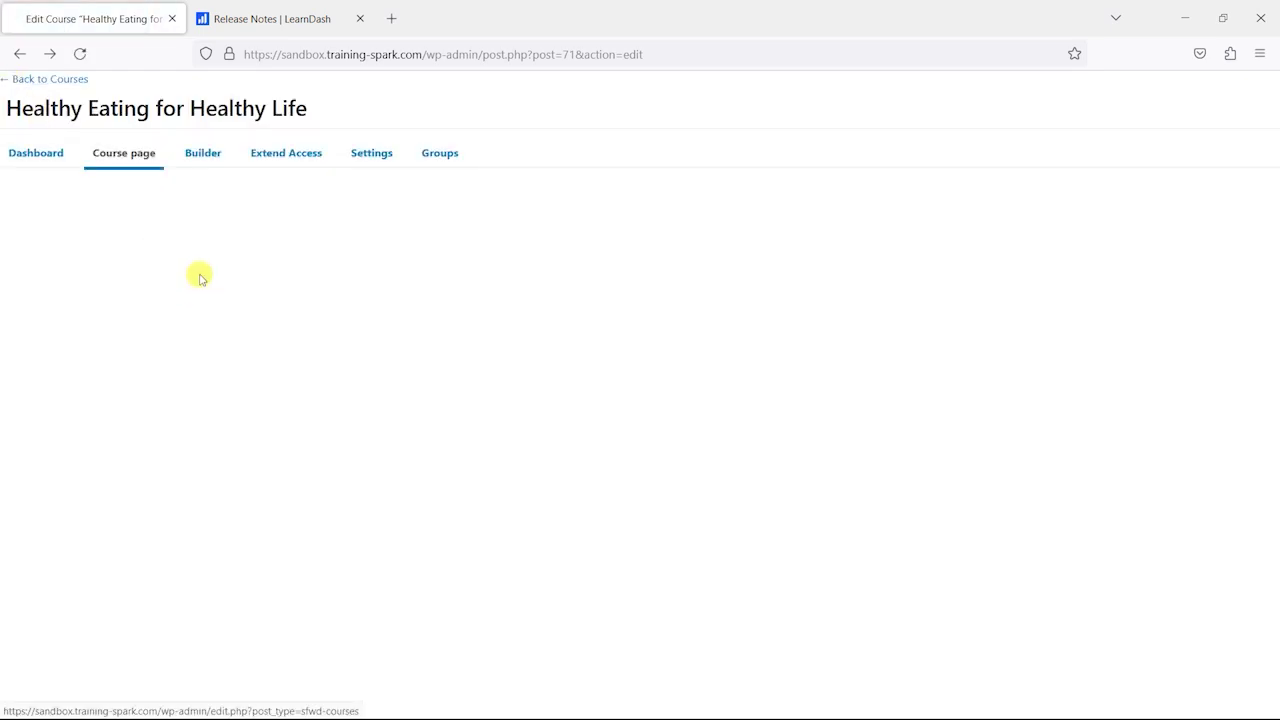
left_click(33, 170)
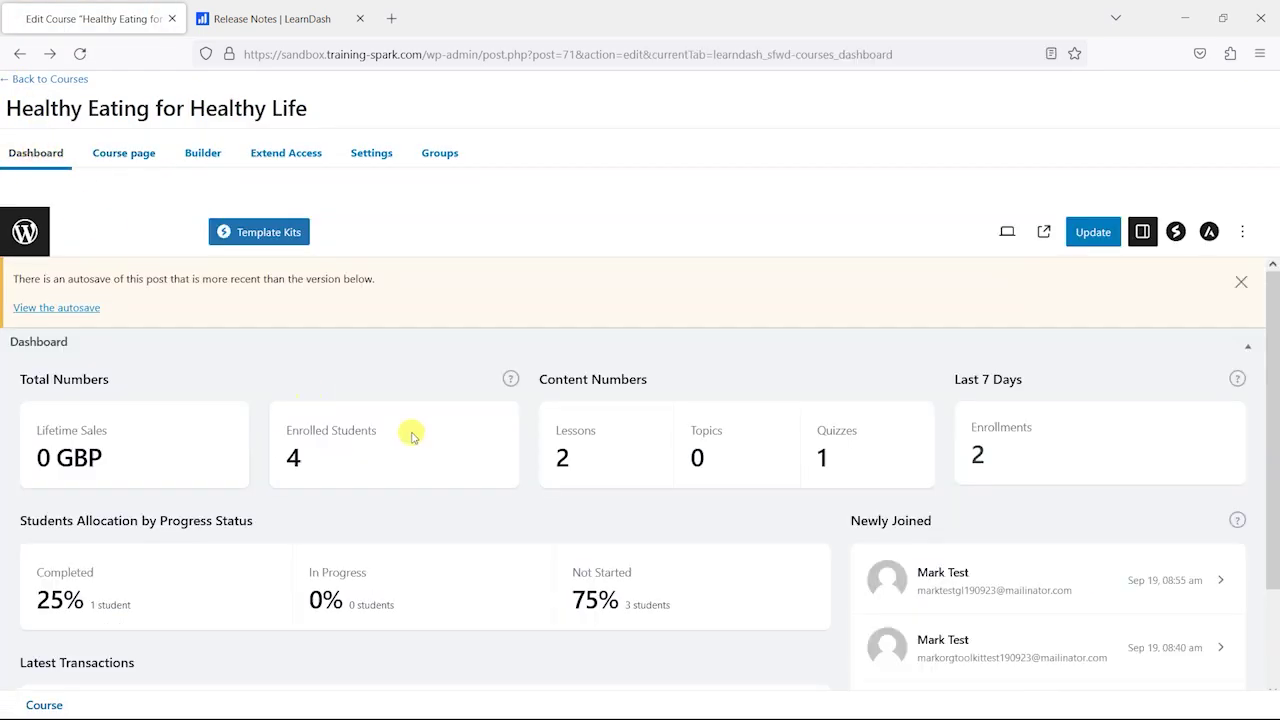
scroll(410, 437, "down", 2)
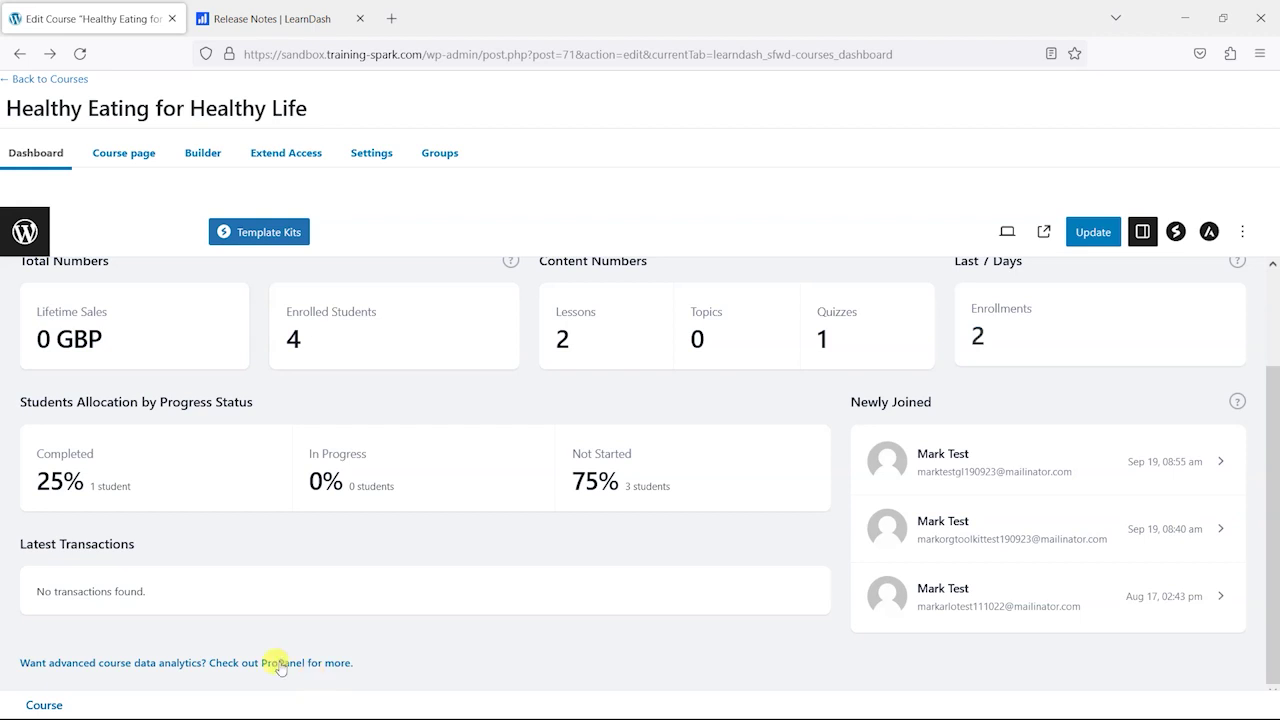
scroll(285, 470, "up", 2)
scroll(538, 410, "down", 2)
Step: Glance at the release notes, then open the Healthy Eating for Healthy Life course Settings tab
left_click(275, 28)
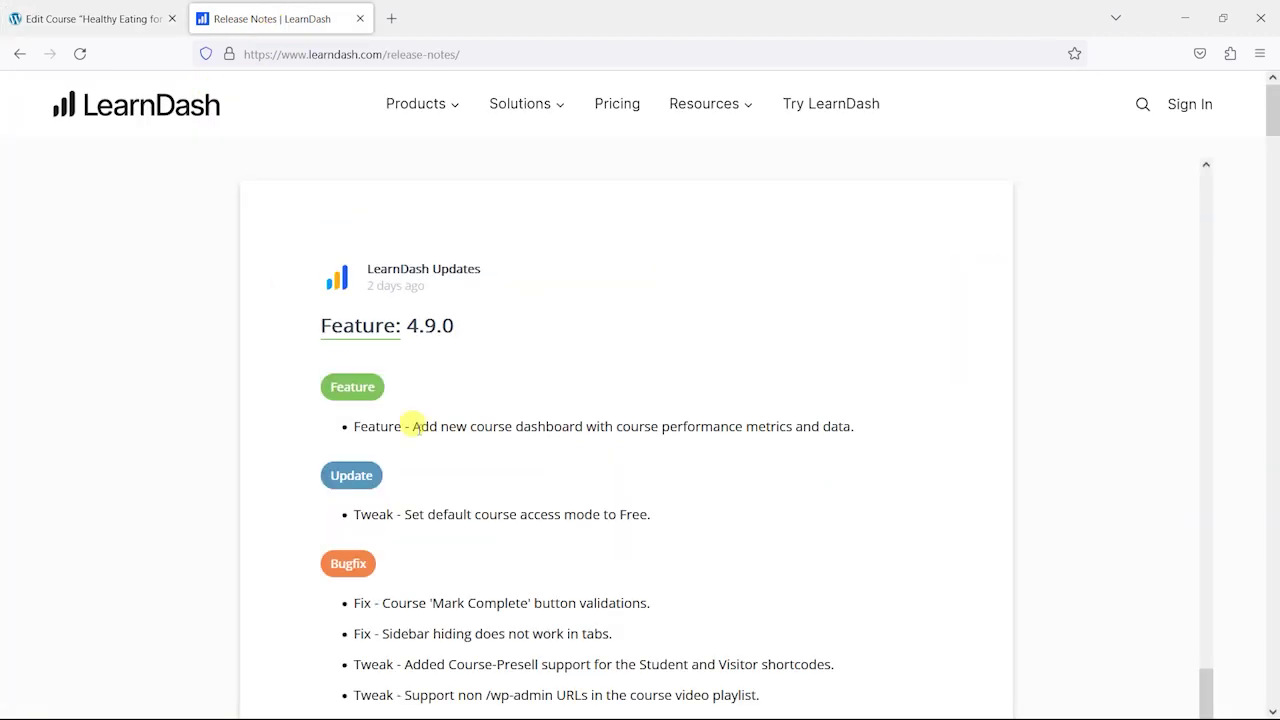
scroll(414, 423, "down", 1)
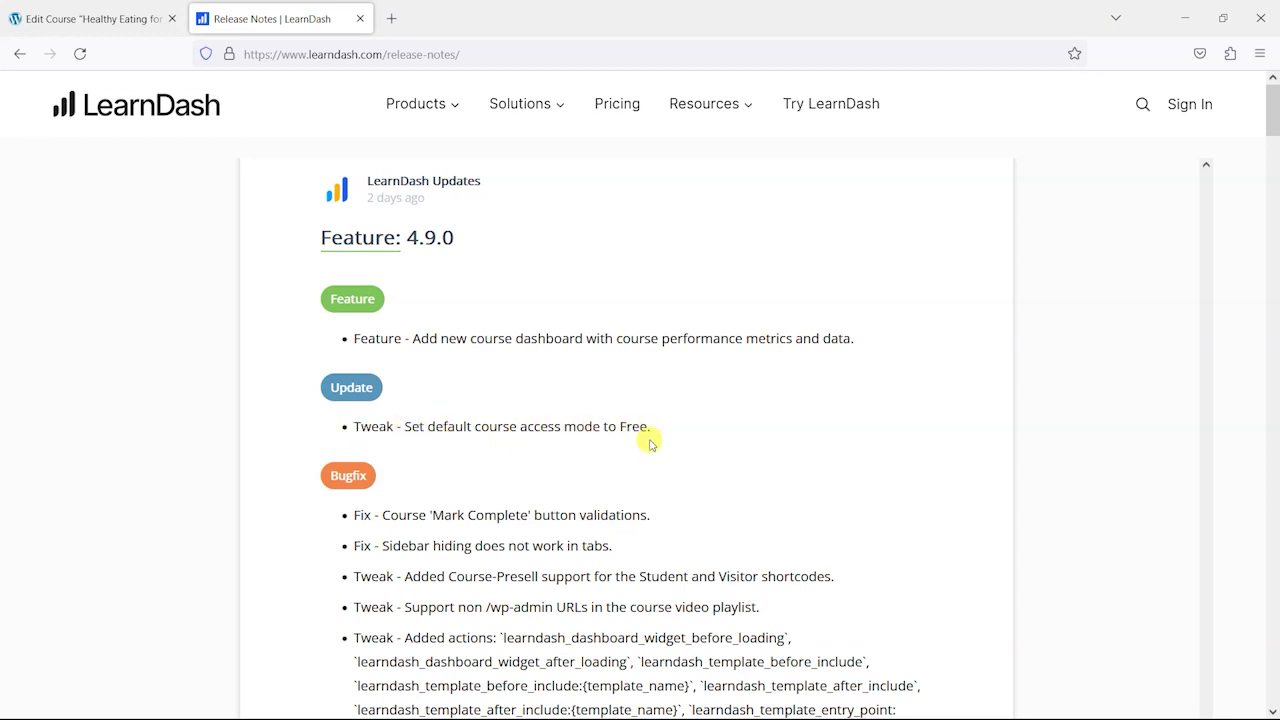
left_click(132, 26)
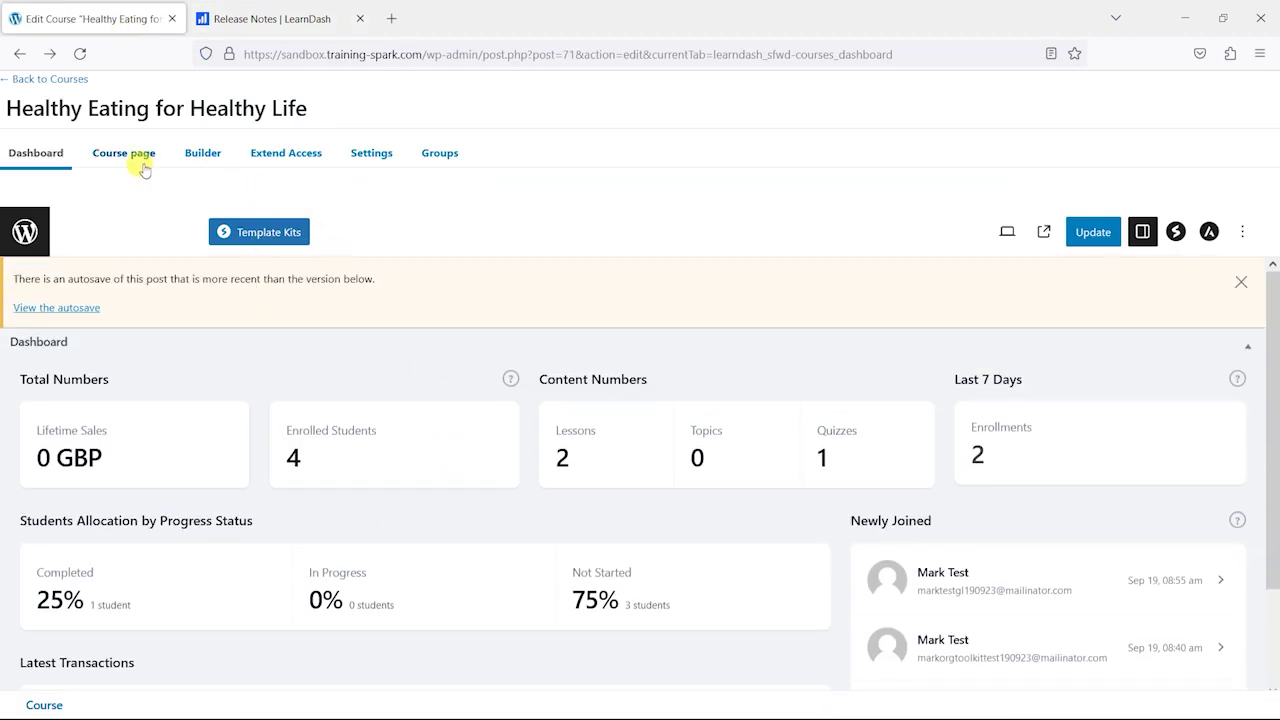
left_click(365, 160)
Step: Toggle the Course Access Settings between Open and Free, leaving the access mode on Free
scroll(556, 328, "down", 3)
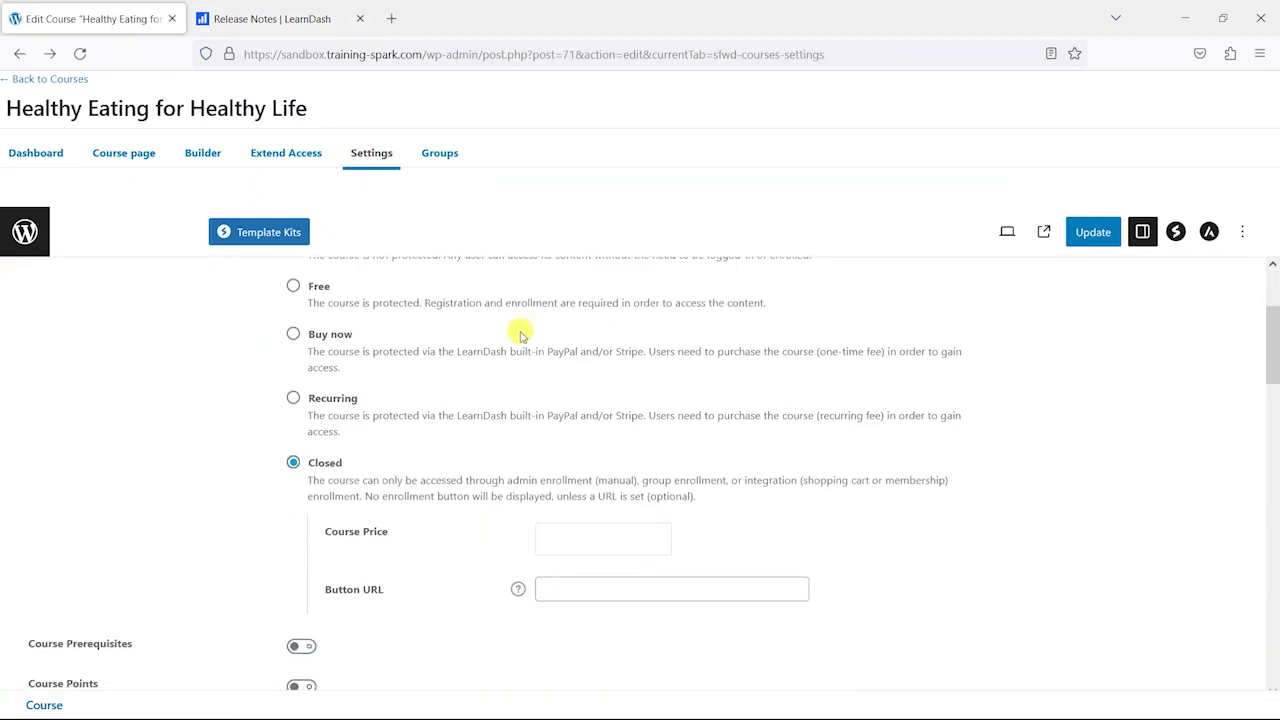
scroll(400, 380, "up", 3)
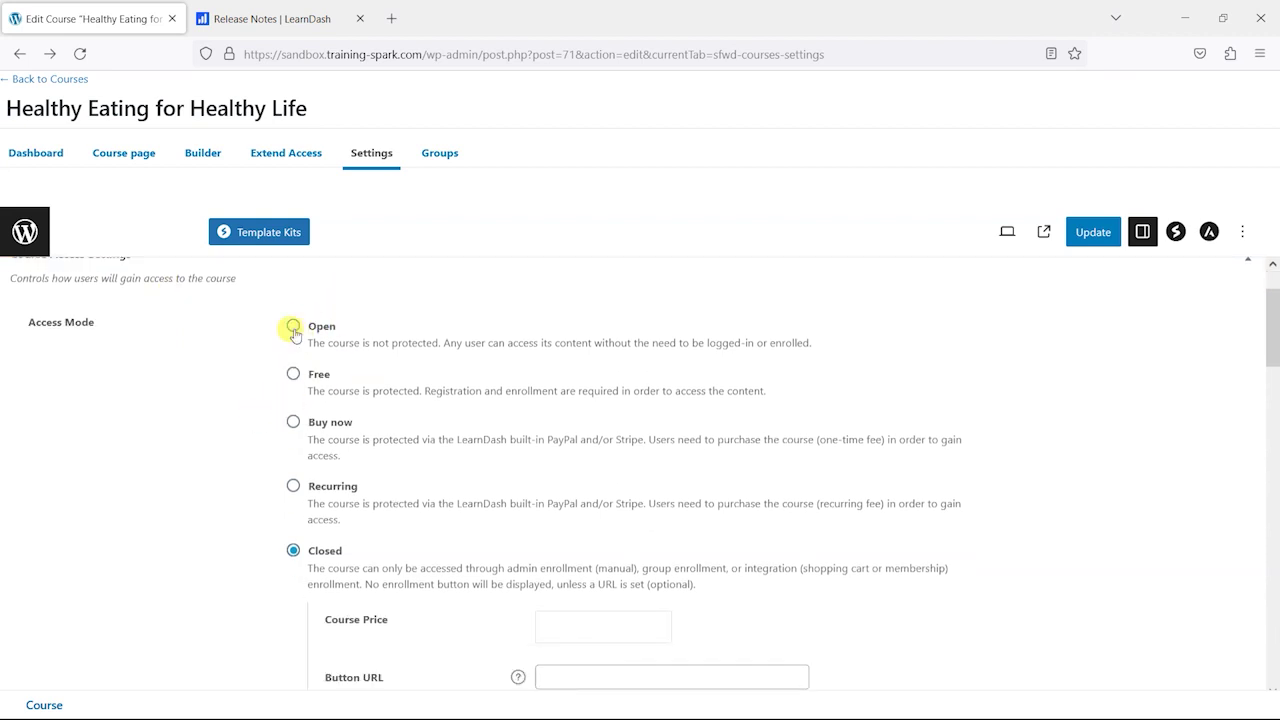
left_click(292, 328)
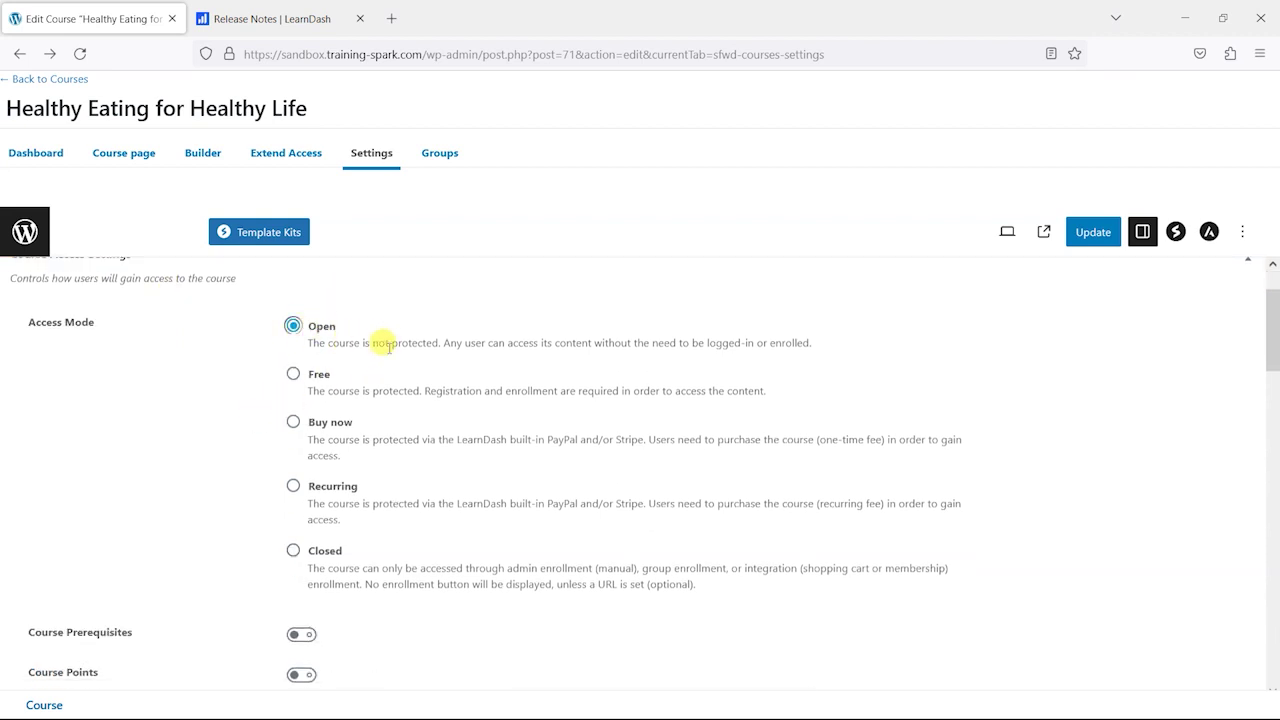
left_click(292, 373)
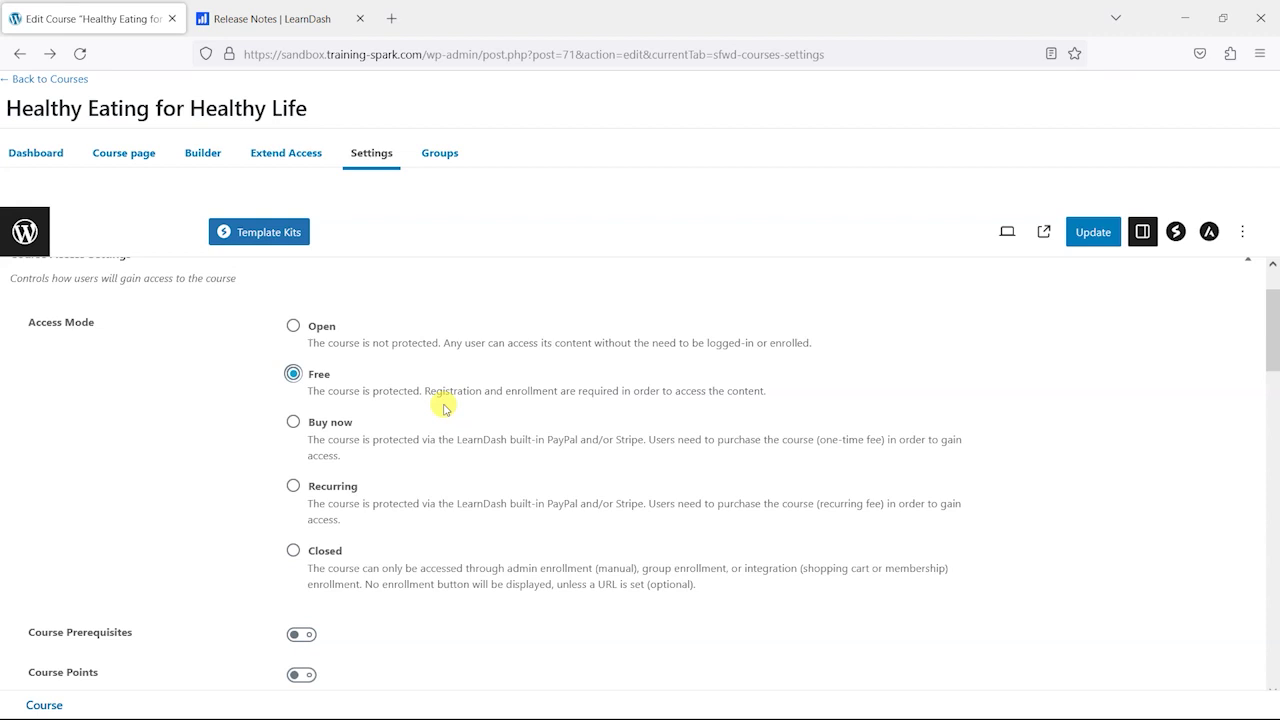
left_click_drag(430, 395, 586, 400)
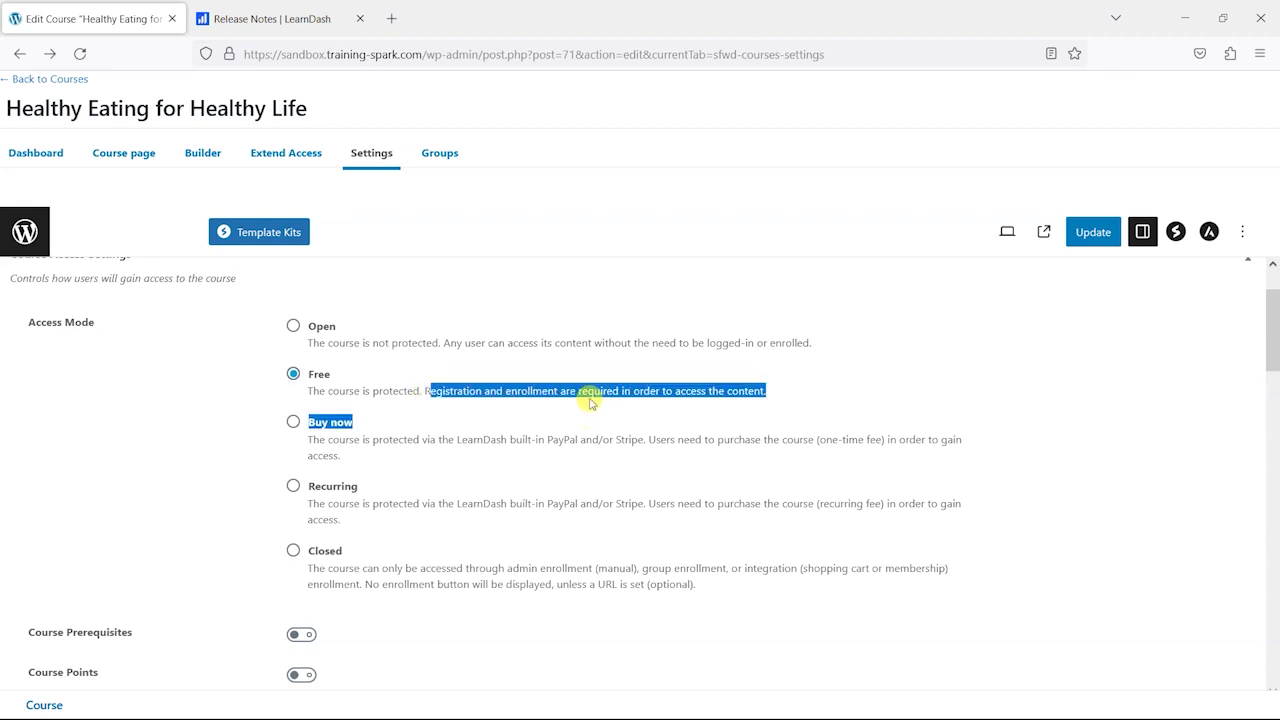
left_click(595, 393)
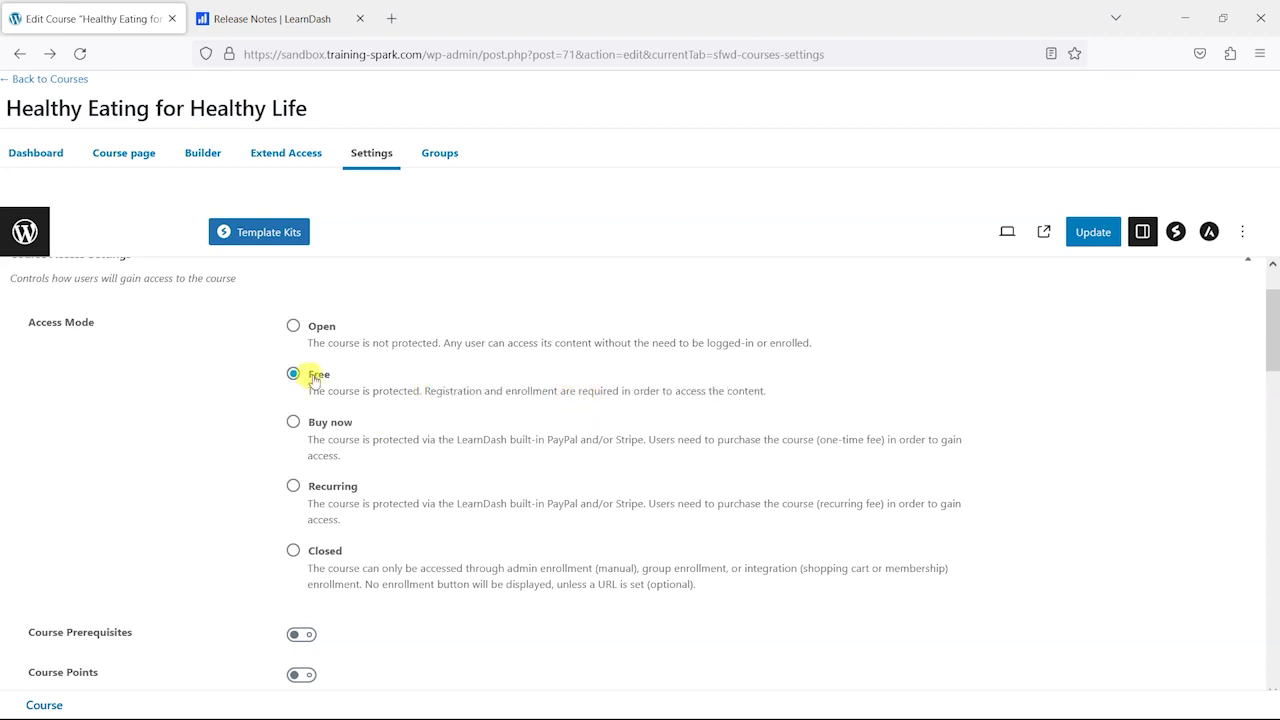
left_click(293, 326)
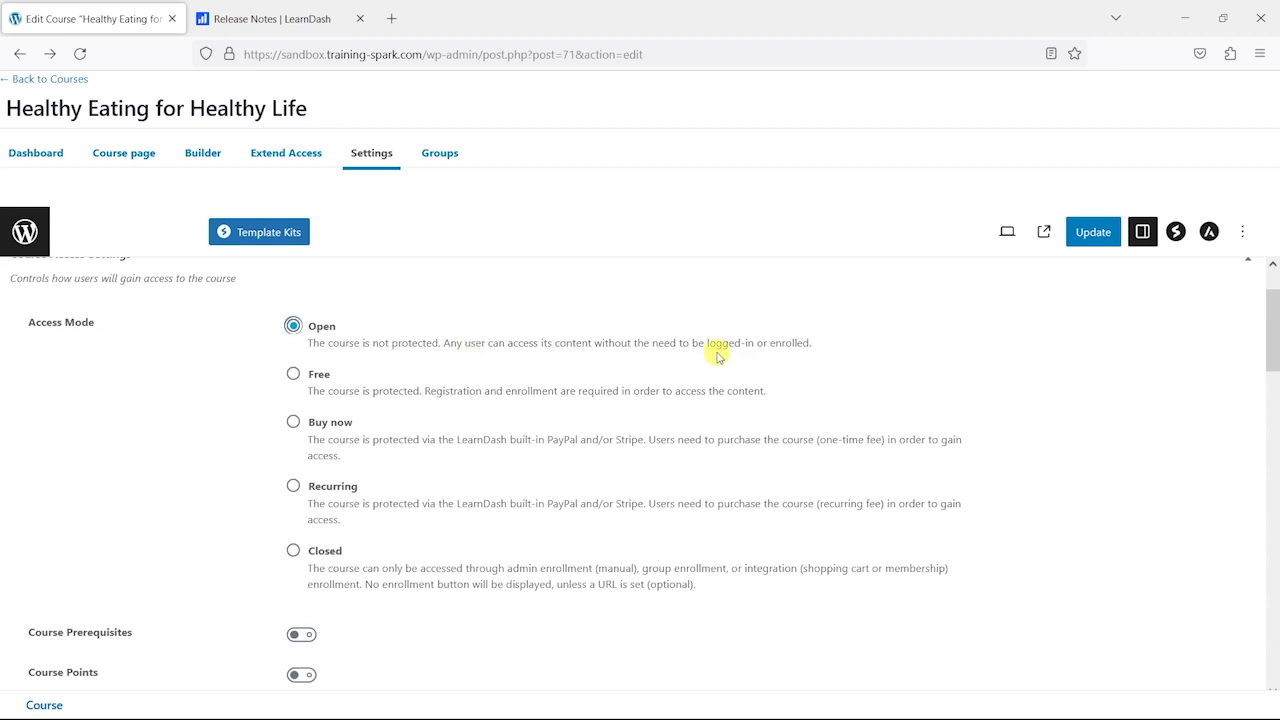
left_click(293, 373)
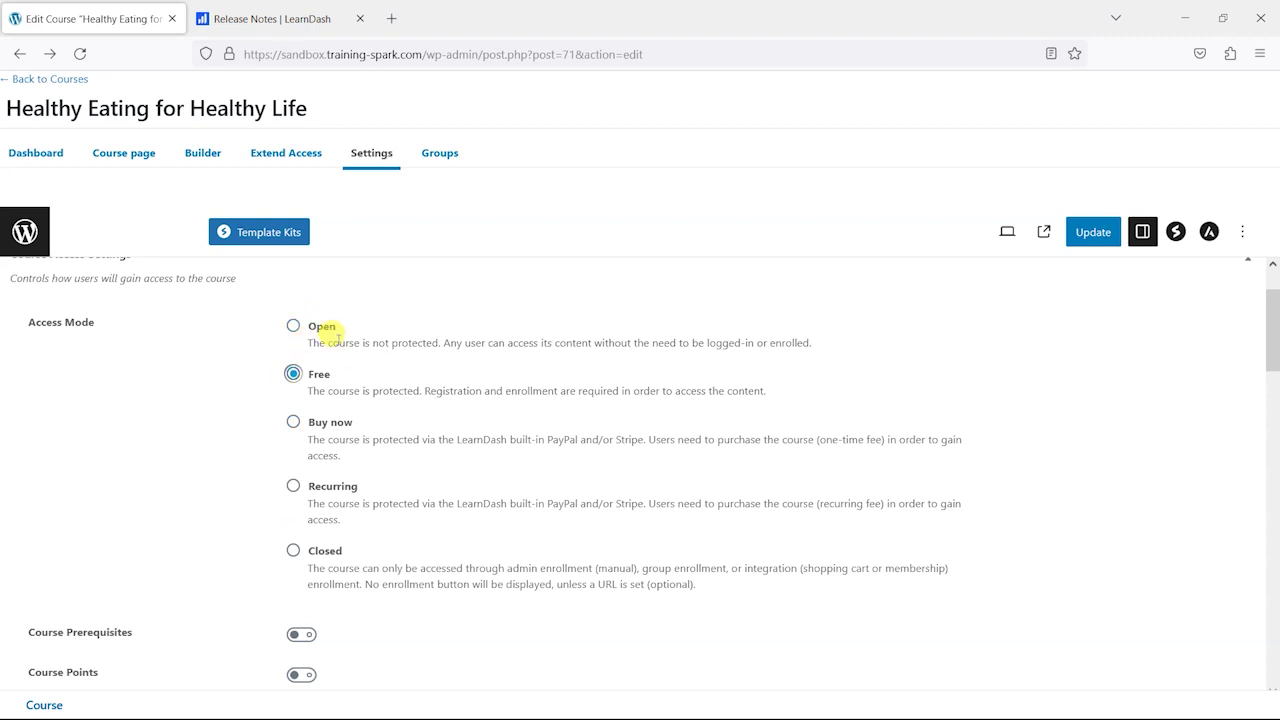
left_click(283, 22)
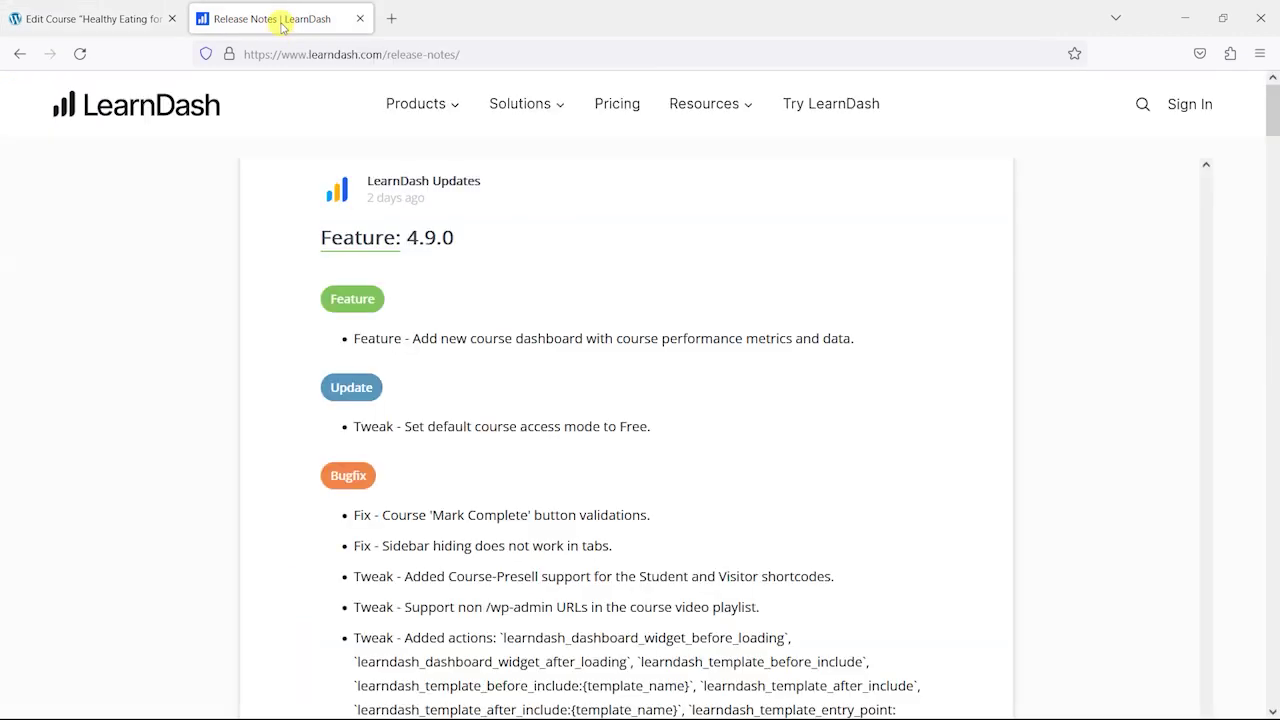
scroll(487, 366, "up", 7)
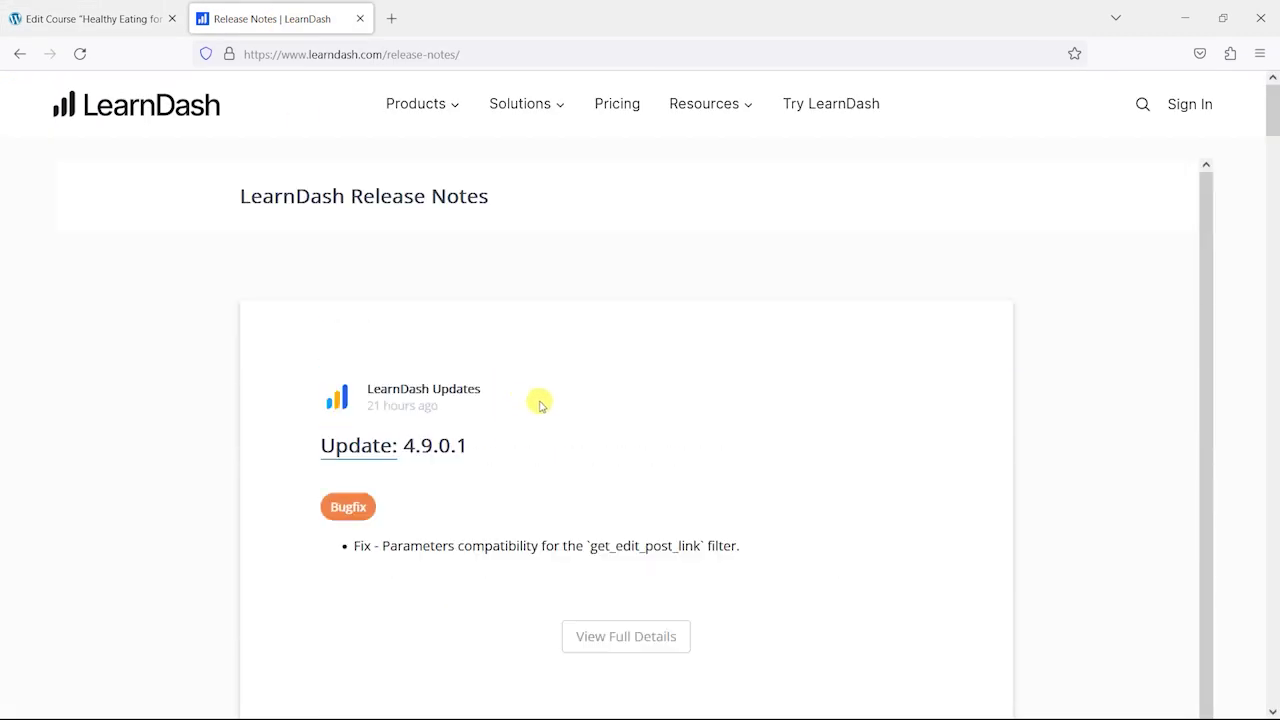
scroll(460, 380, "down", 1)
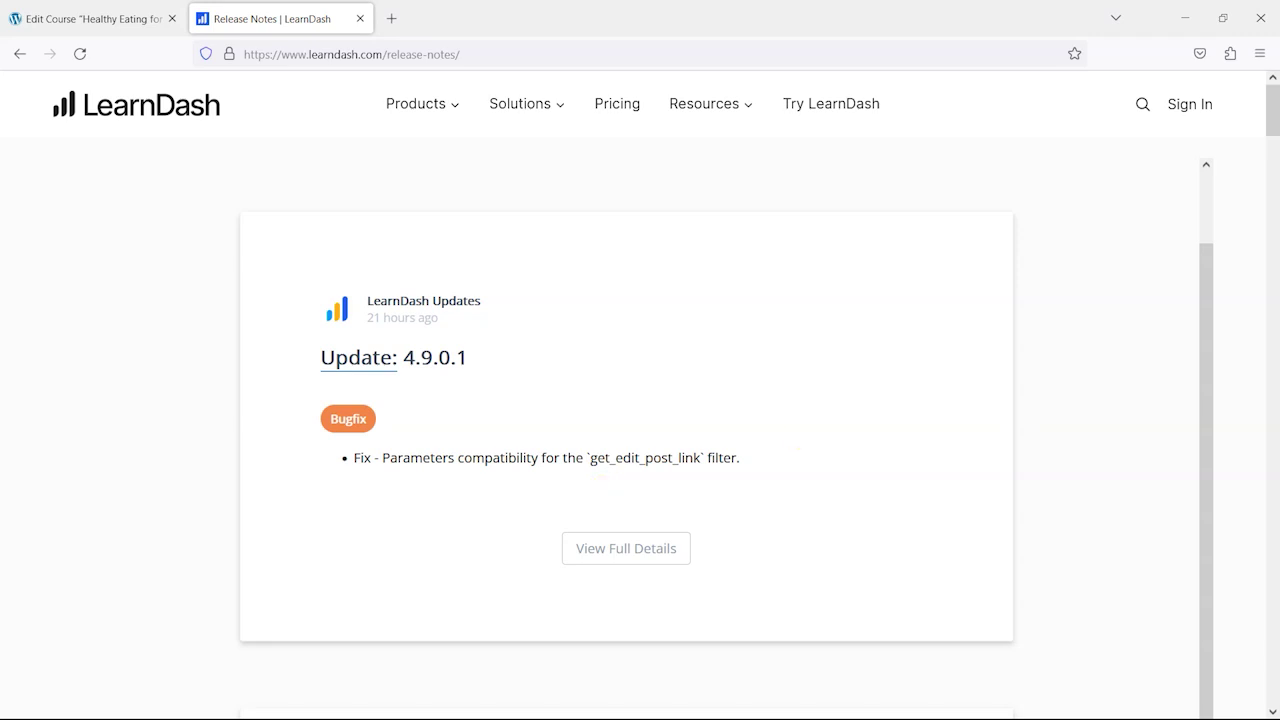
scroll(705, 492, "down", 2)
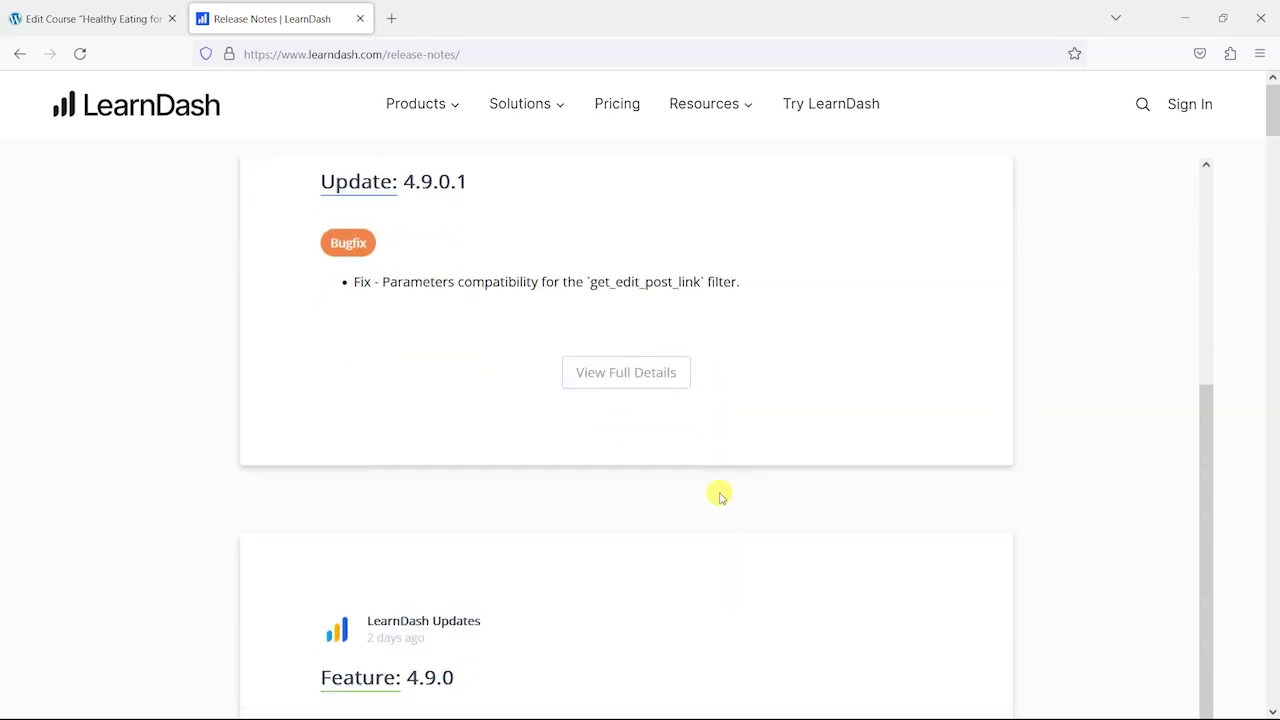
scroll(720, 495, "up", 2)
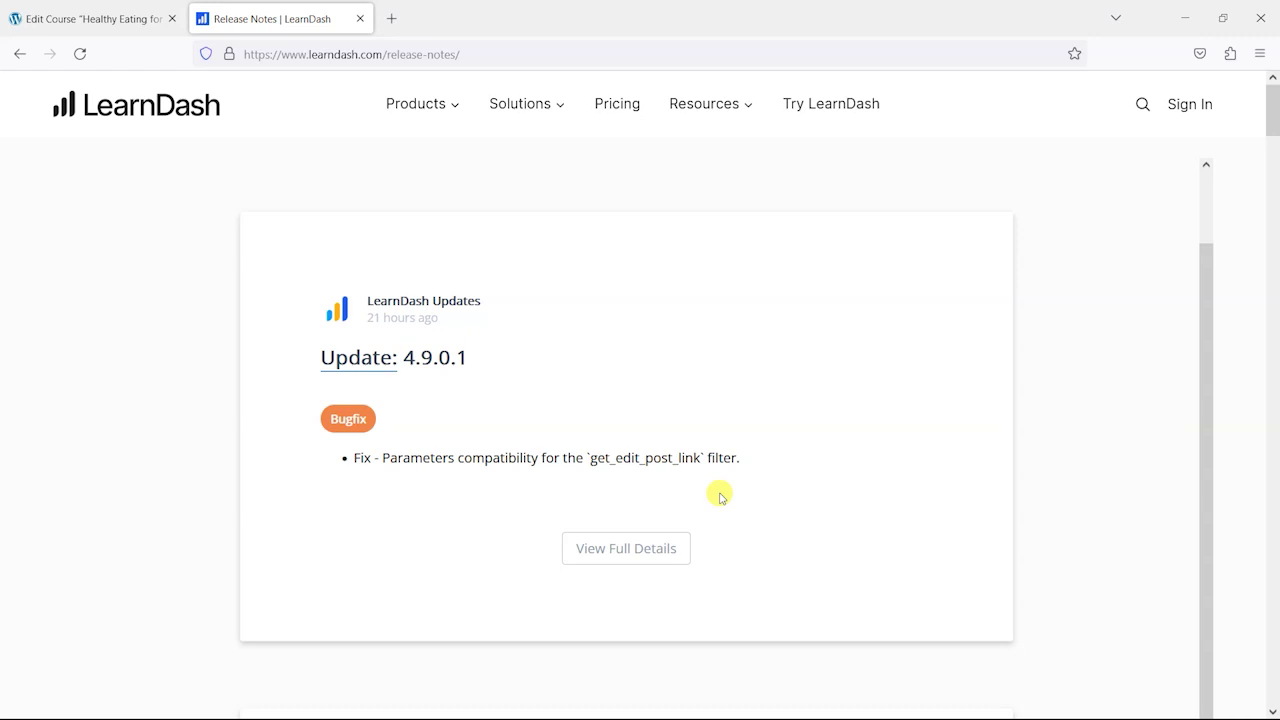
scroll(721, 497, "up", 2)
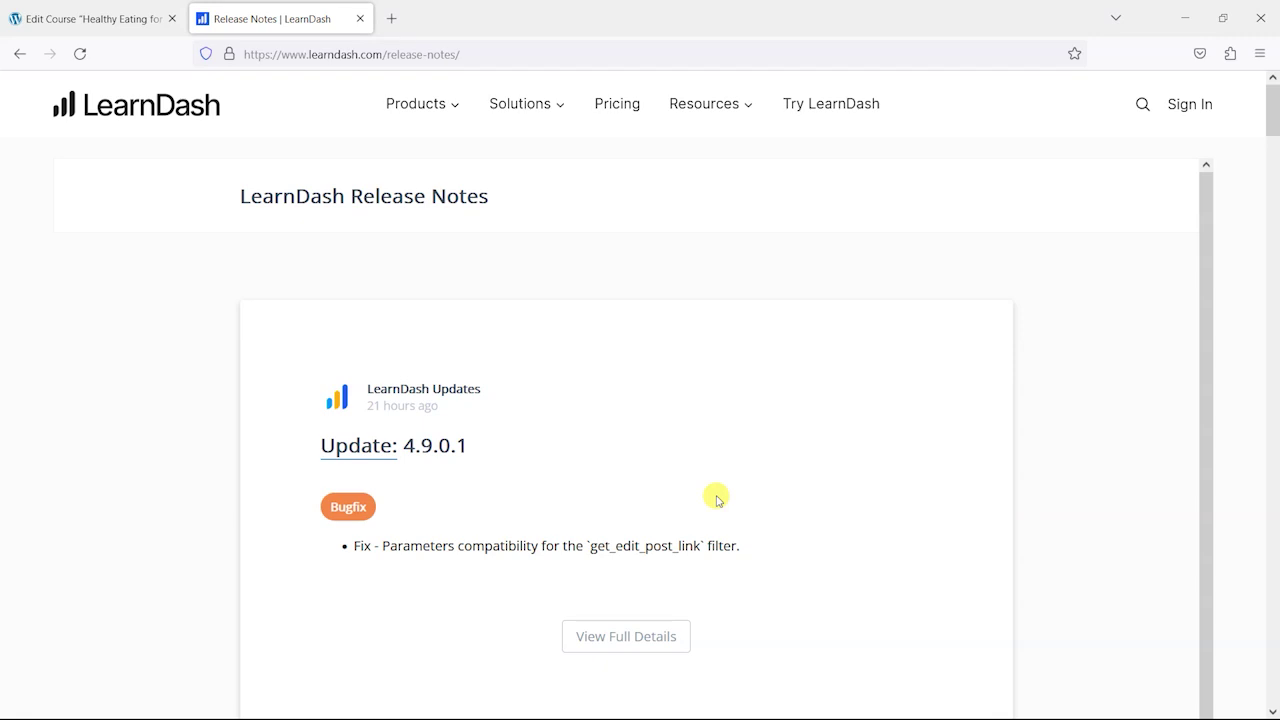
left_click(90, 18)
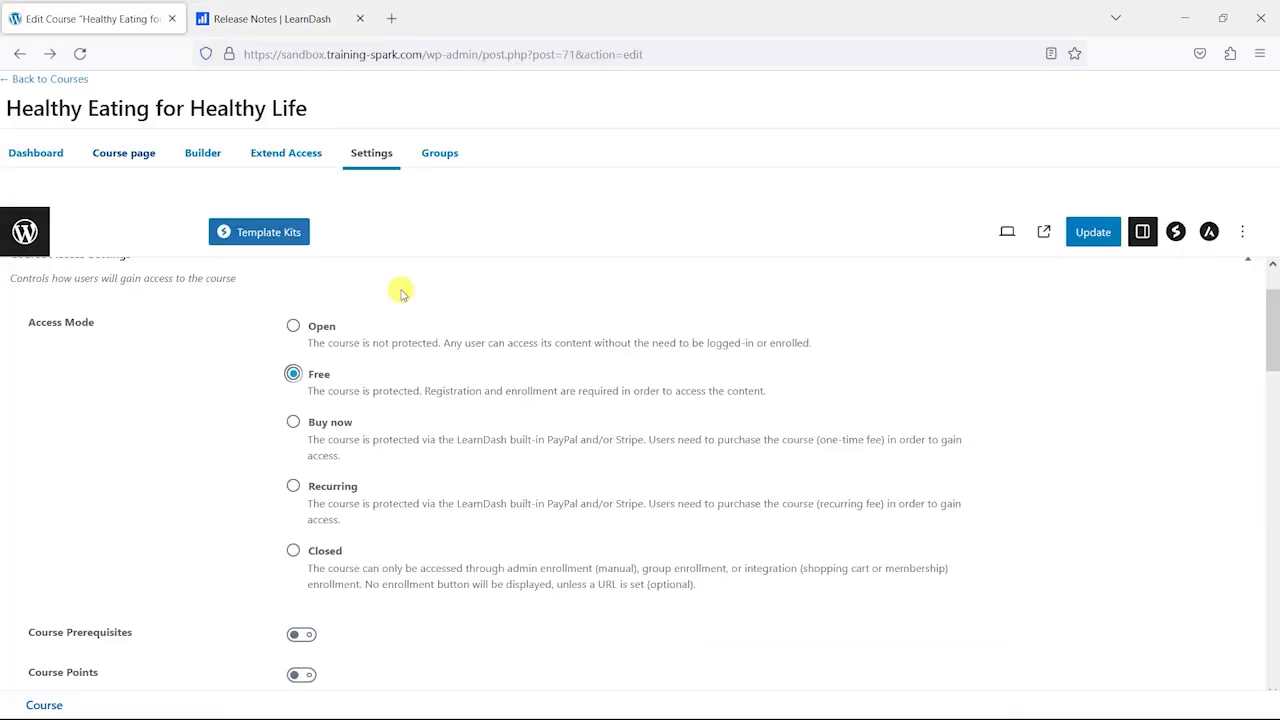
left_click(337, 10)
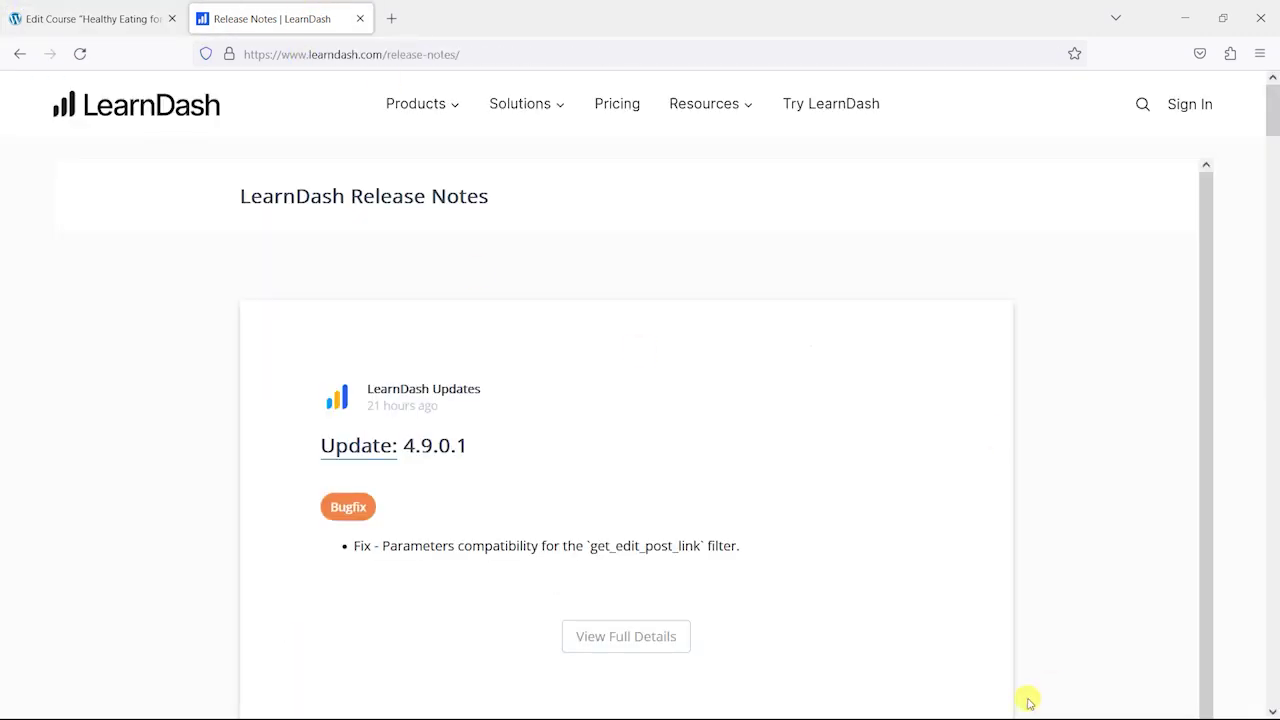
Step: Scroll the release notes to the Update 4.9.0.1 get_edit_post_link bugfix card
scroll(365, 398, "down", 2)
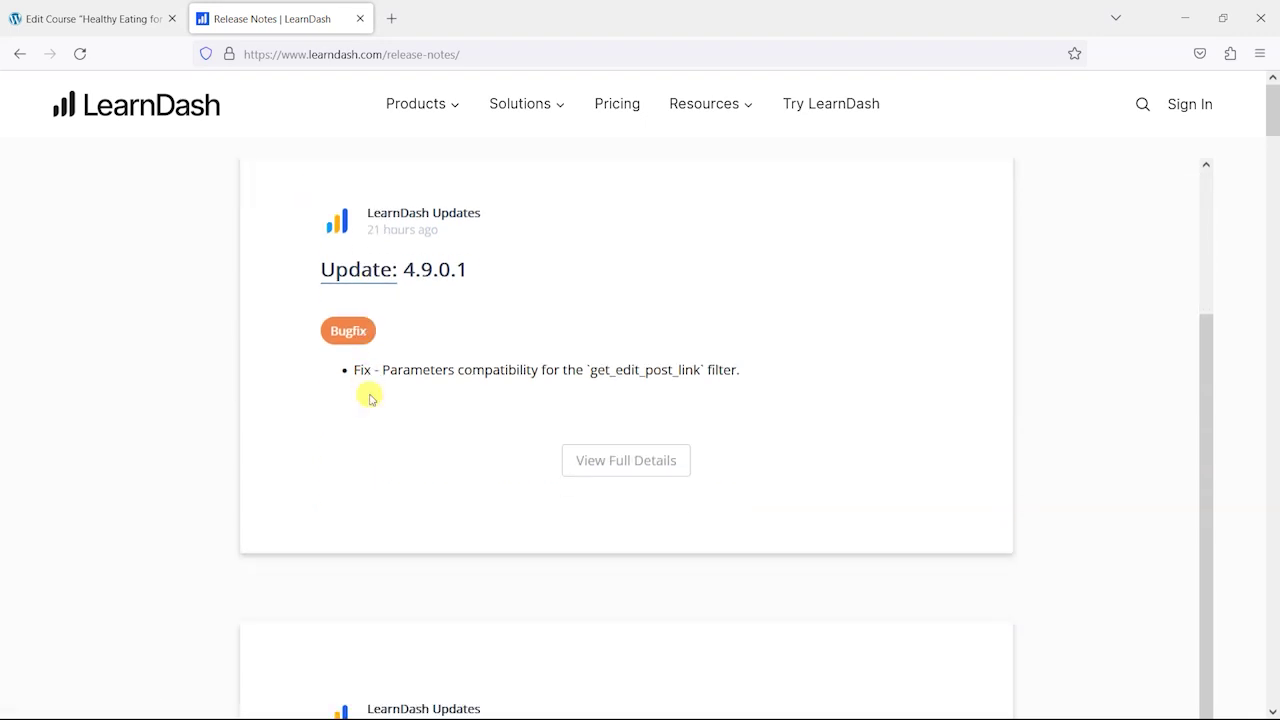
scroll(614, 436, "up", 1)
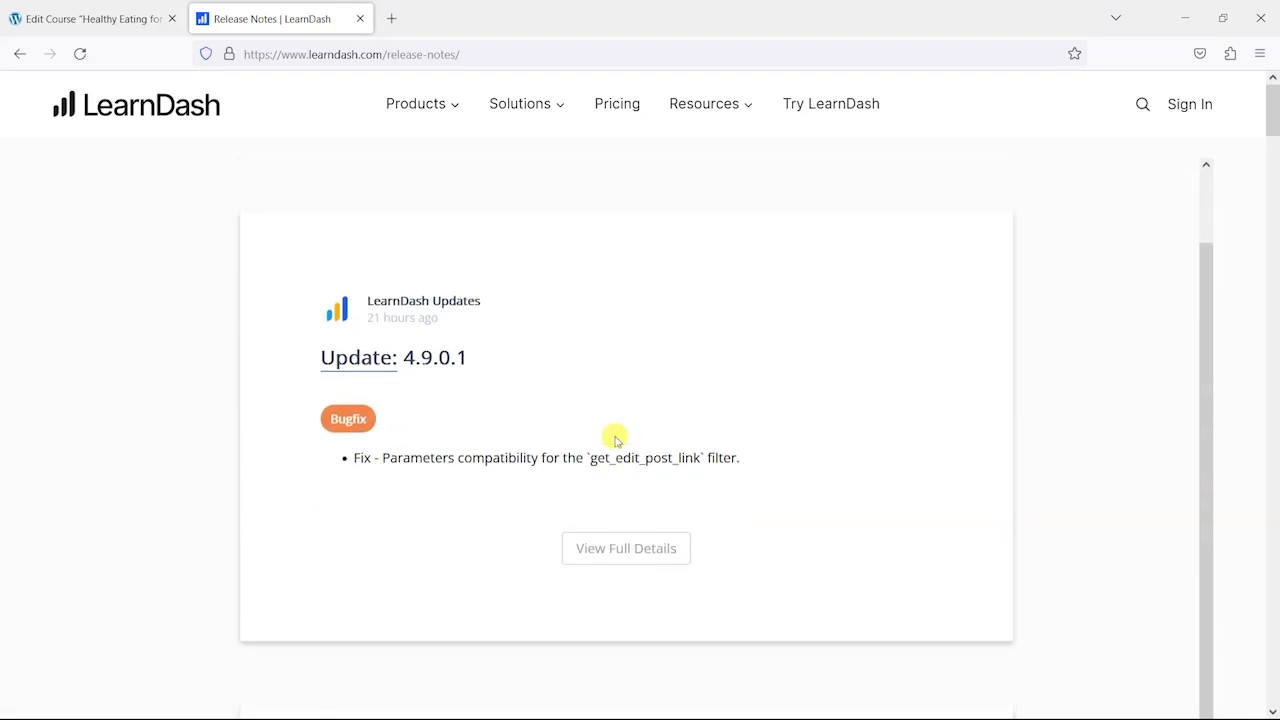